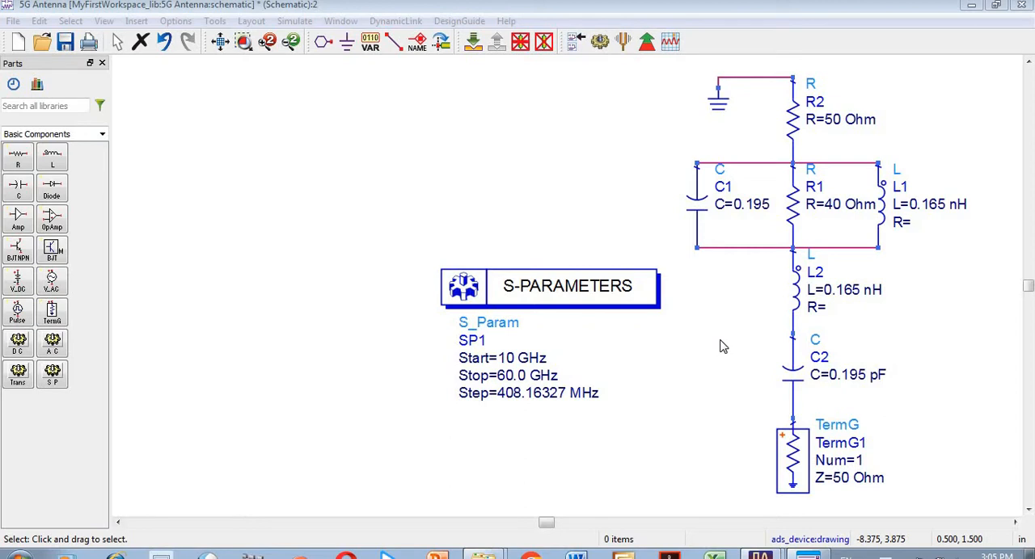
Step: Simulate the single-antenna schematic and inspect the dip of the dB(S(1,1)) curve in the results
click(712, 320)
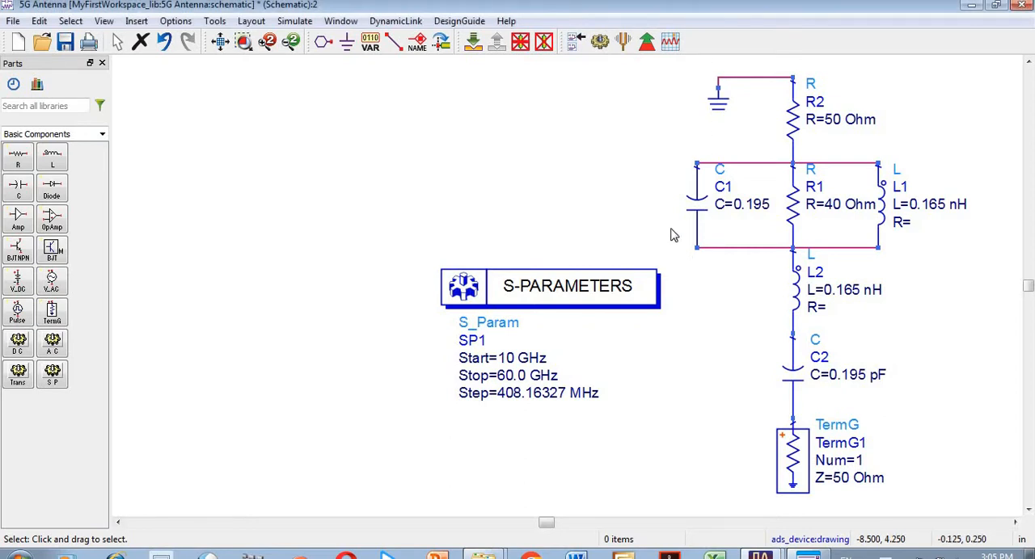
click(600, 45)
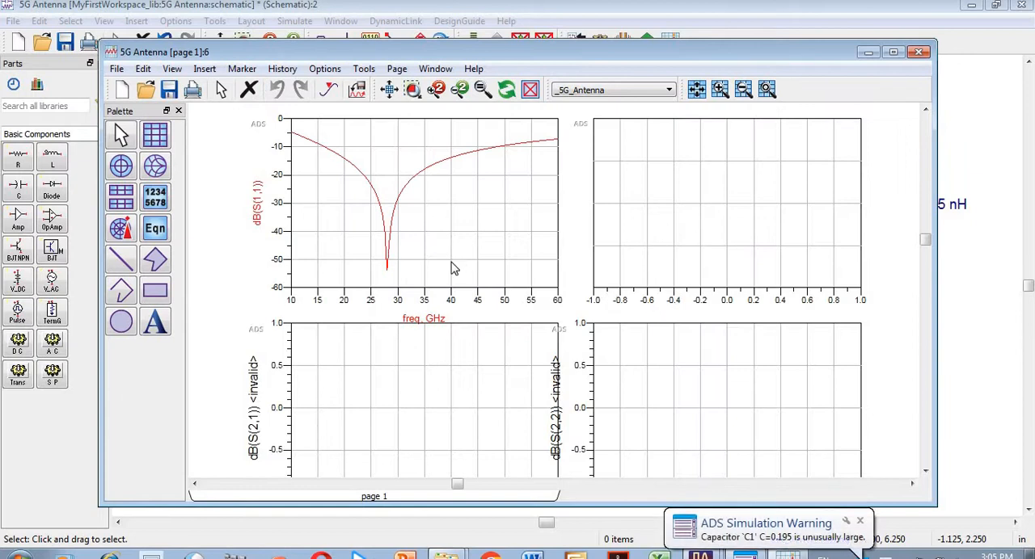
click(1000, 275)
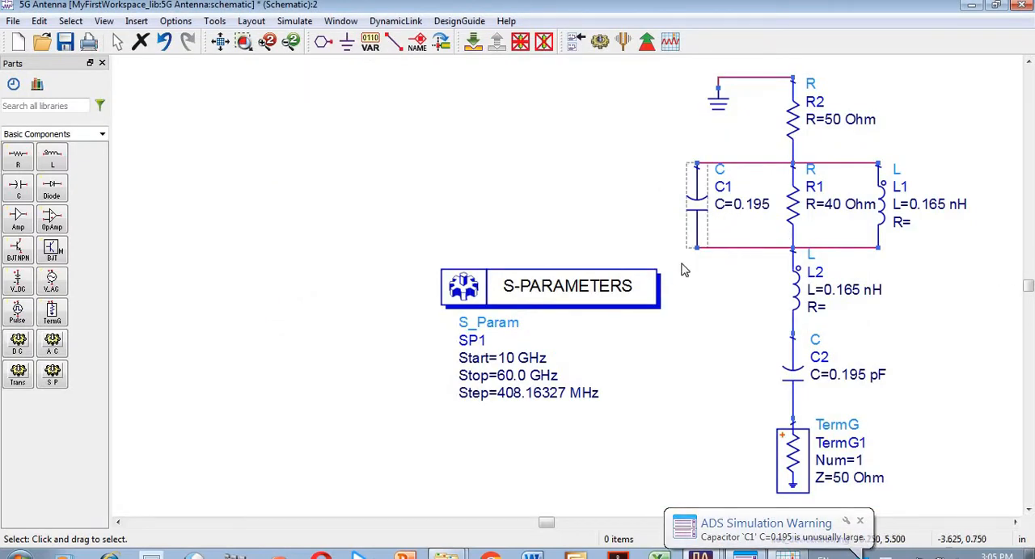
click(787, 555)
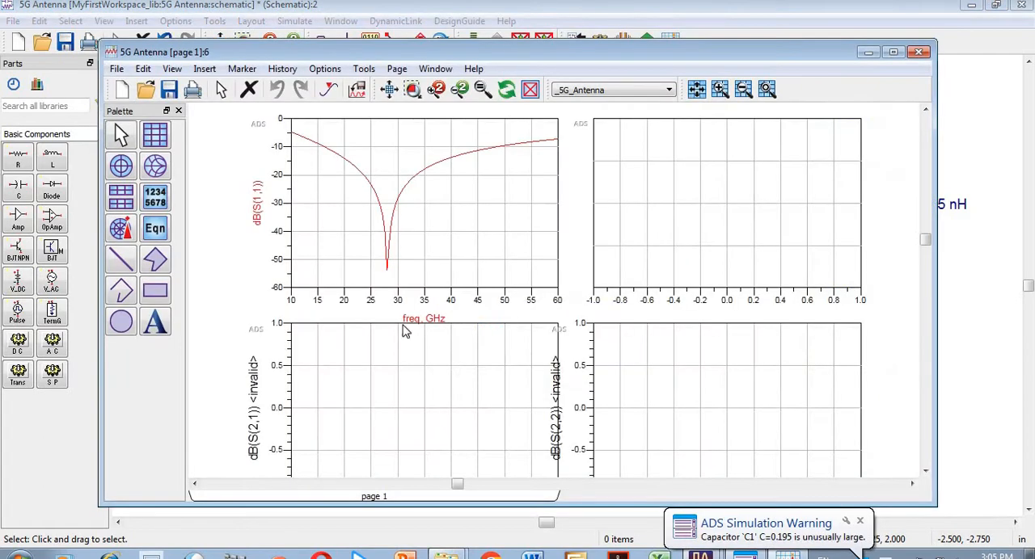
mouse_move(386, 276)
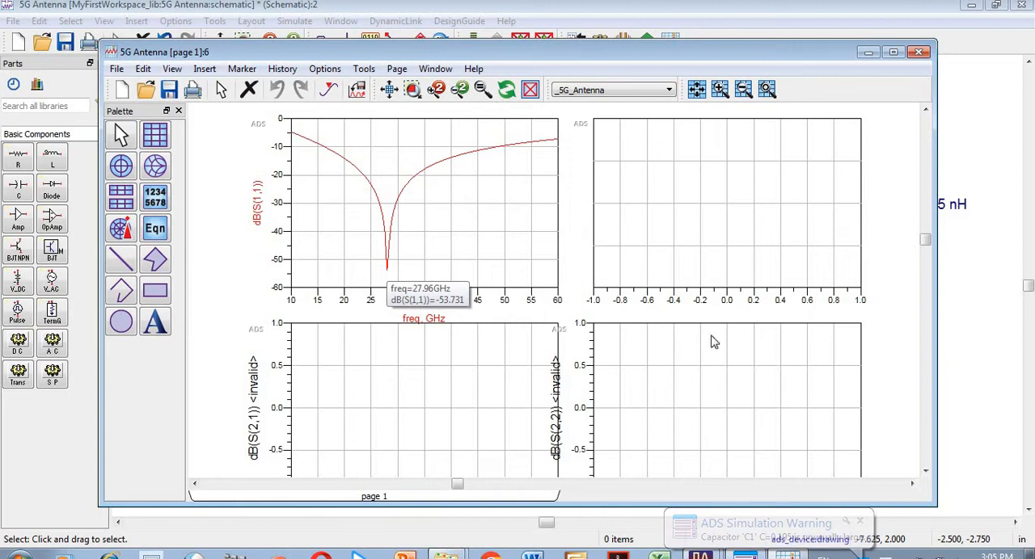
Step: Delete the three empty plots from the results page, keeping only the dB(S(1,1)) plot, and check its dip
click(739, 278)
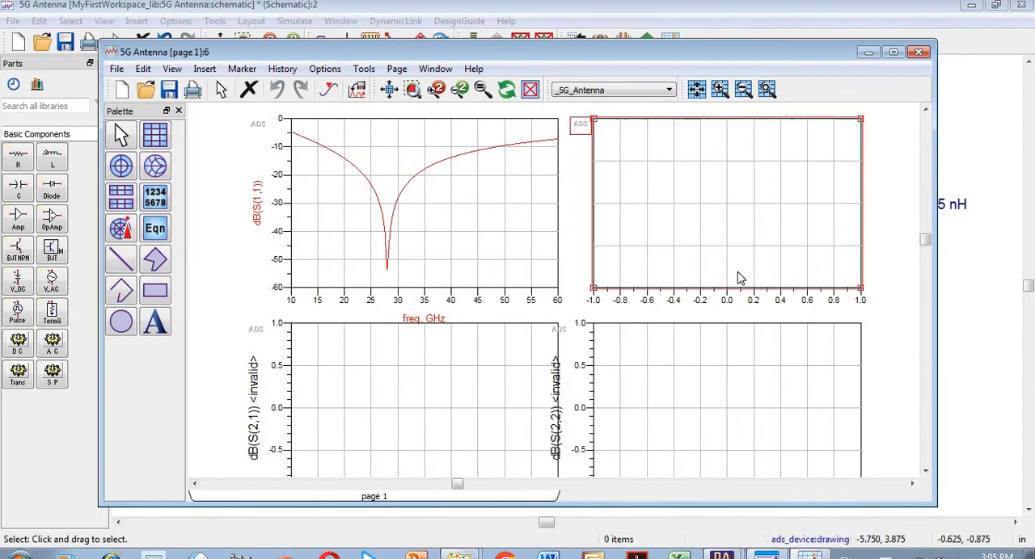
key(Delete)
click(698, 388)
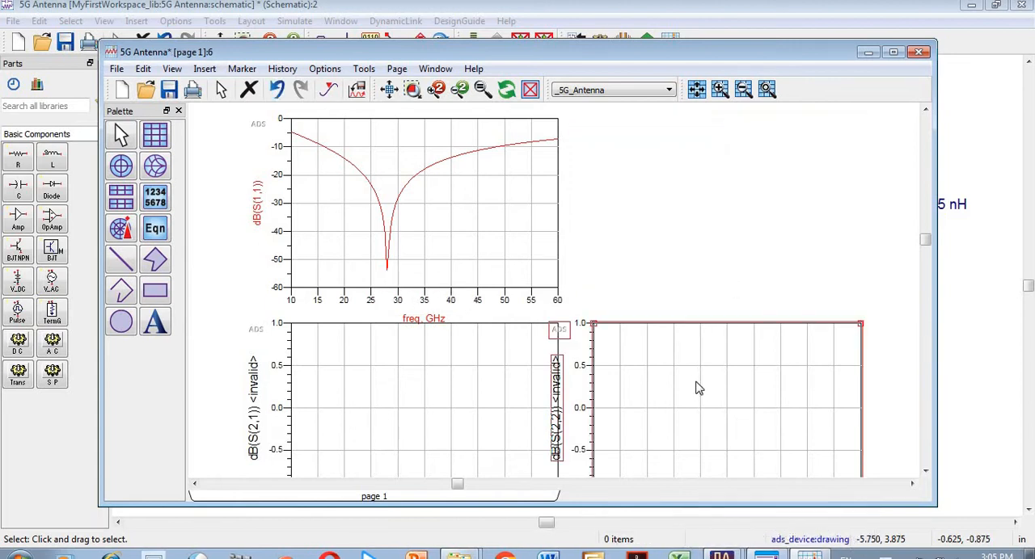
key(Delete)
click(542, 390)
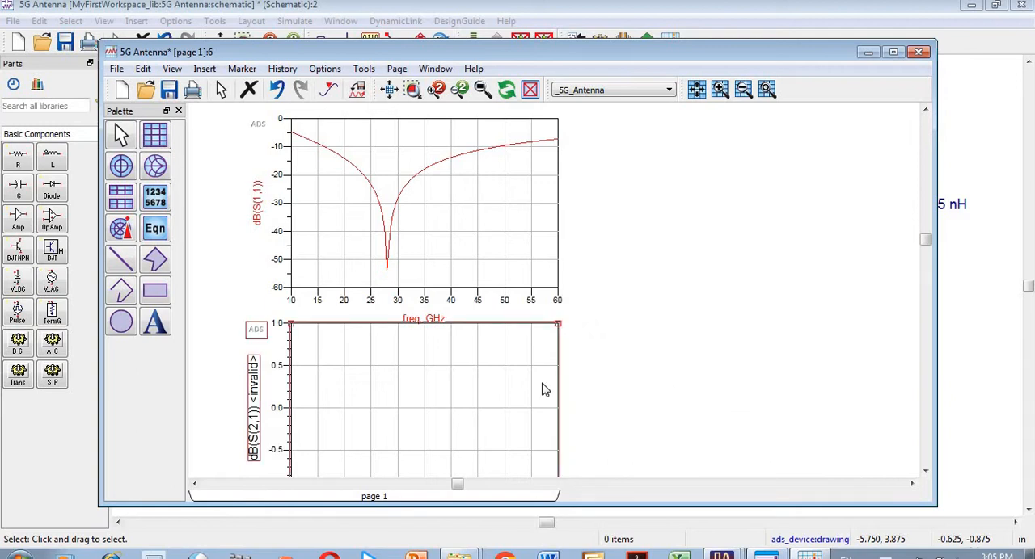
key(Delete)
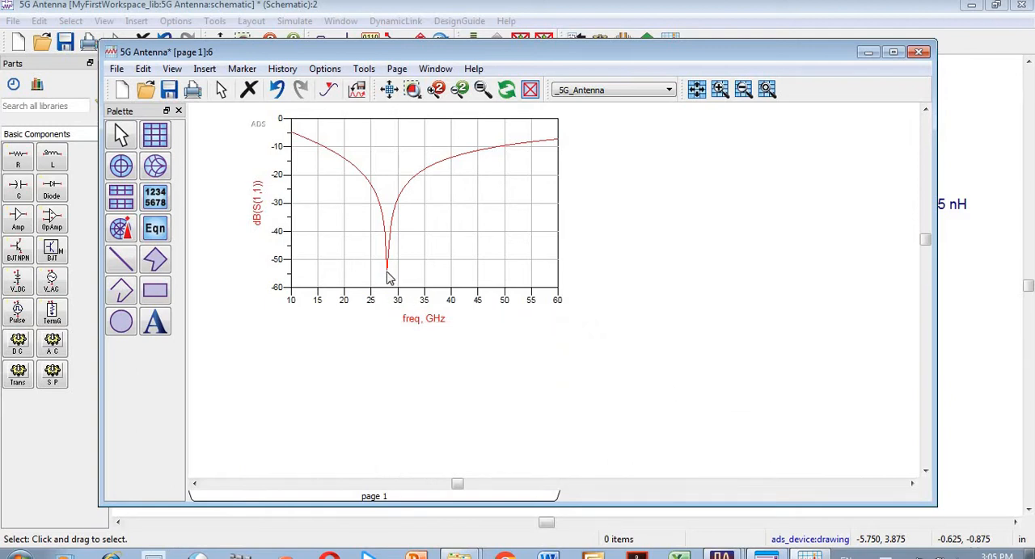
mouse_move(388, 278)
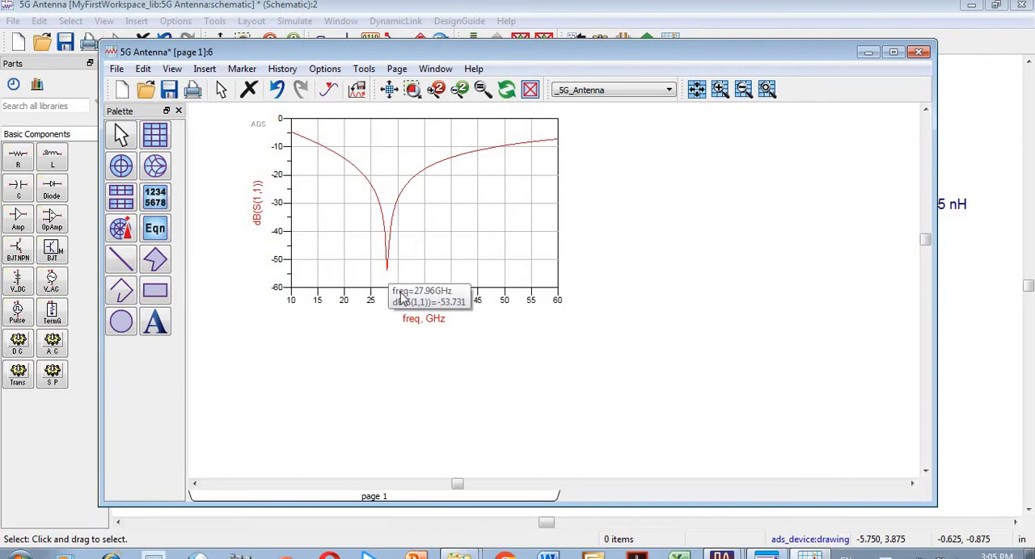
Step: Duplicate the whole antenna circuit with its ground and termination, placing the copy on the other side of the S-PARAMETERS block
click(979, 260)
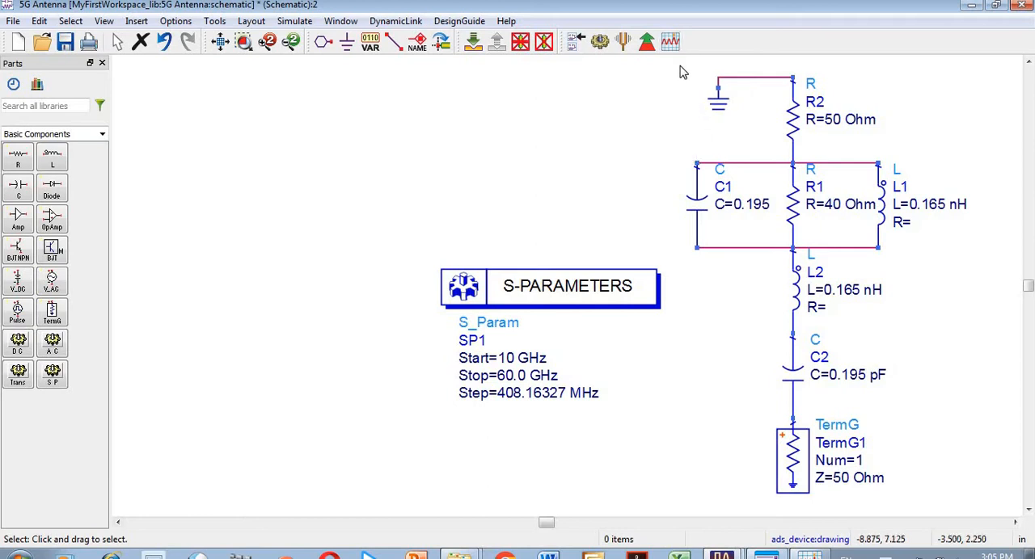
drag(679, 64, 986, 510)
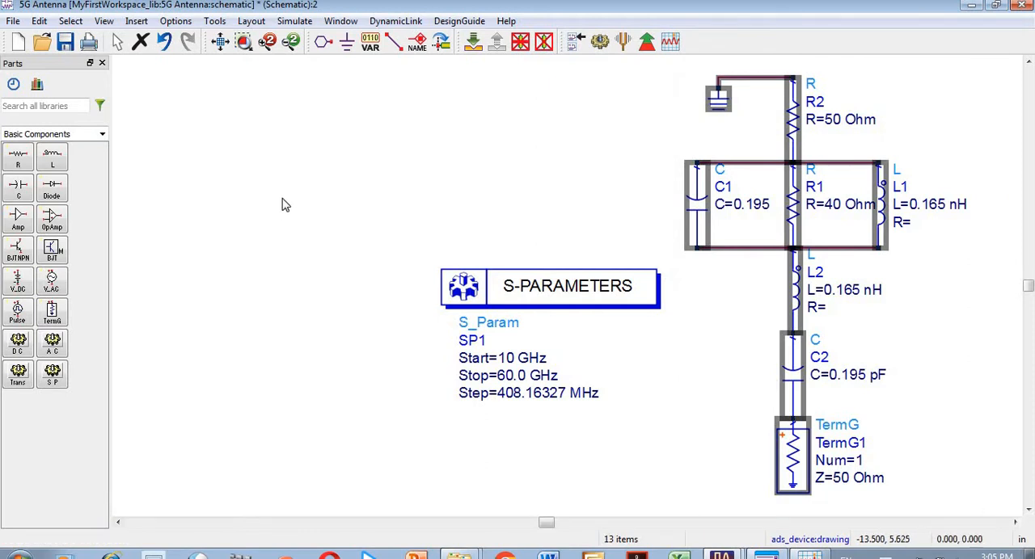
key(ctrl+v)
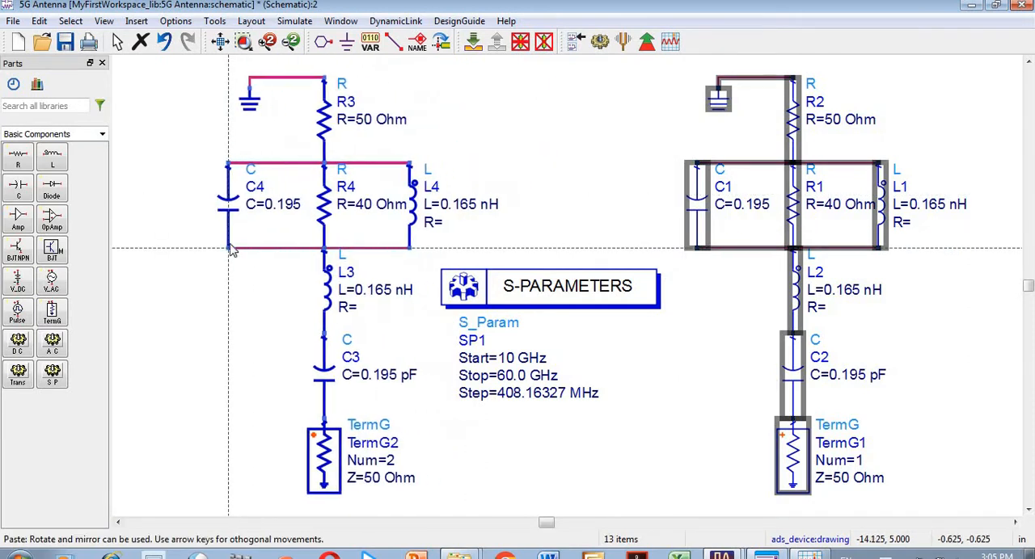
click(228, 254)
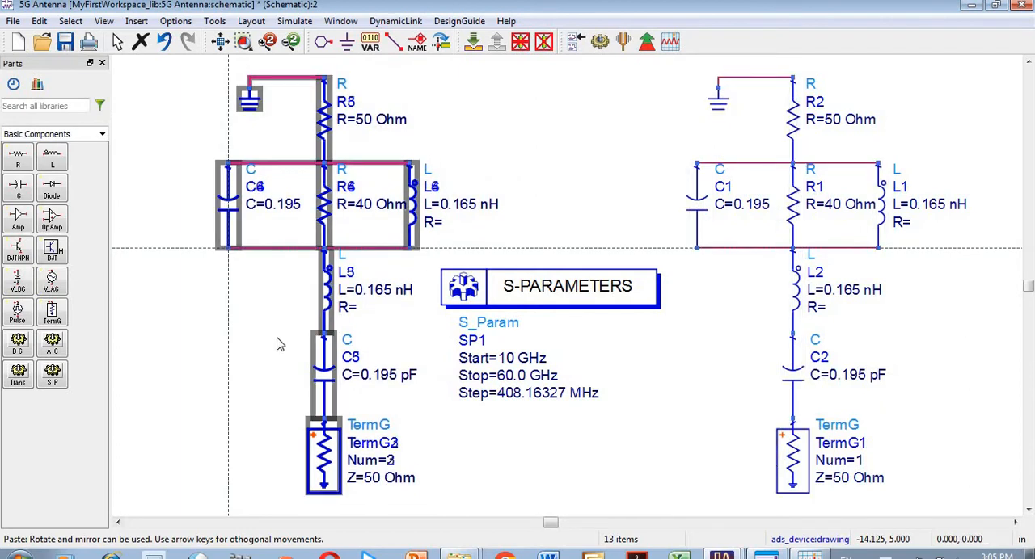
key(Escape)
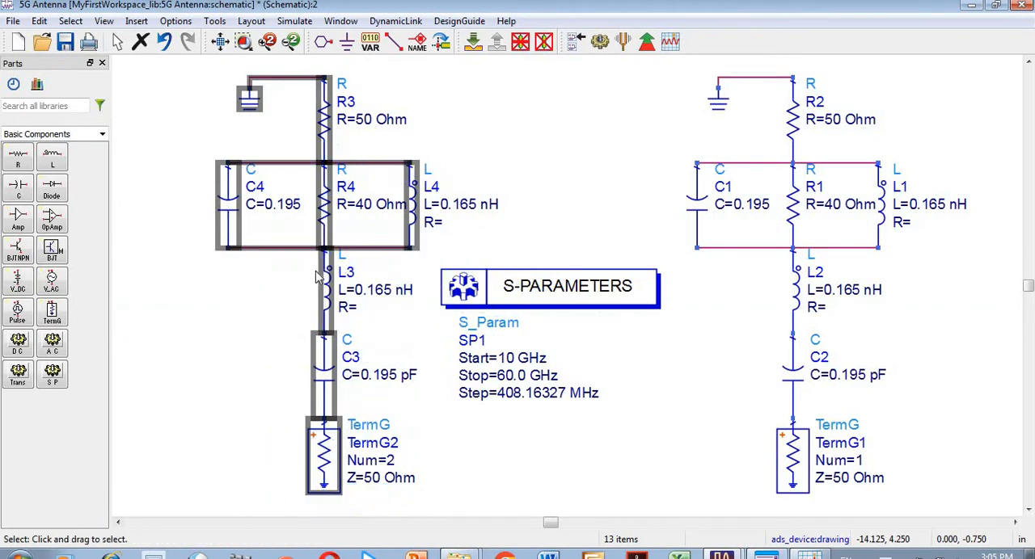
click(437, 428)
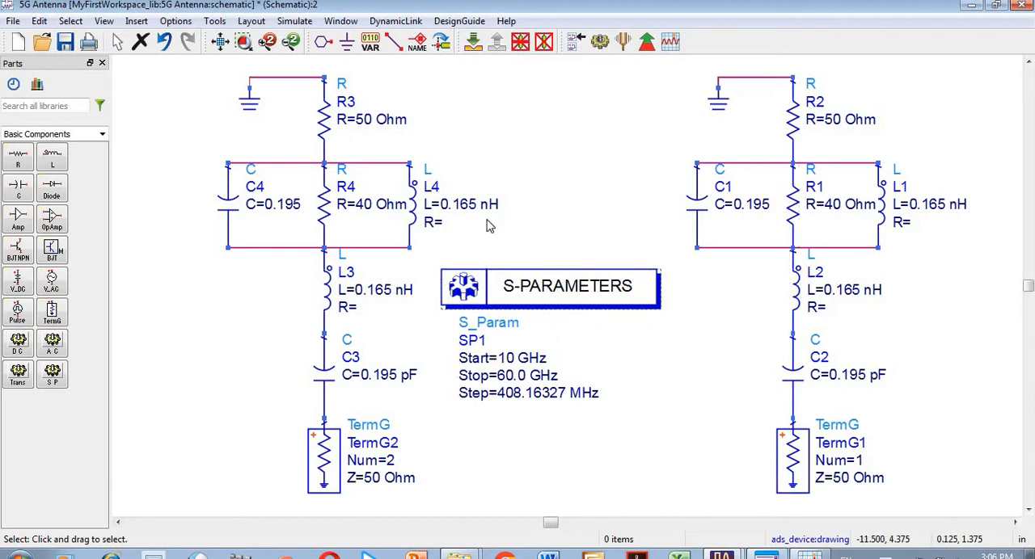
Step: Simulate the two-antenna schematic and place a rectangular plot to the right of dB(S(1,1)), highlighting S(1,2) without adding a trace
click(600, 48)
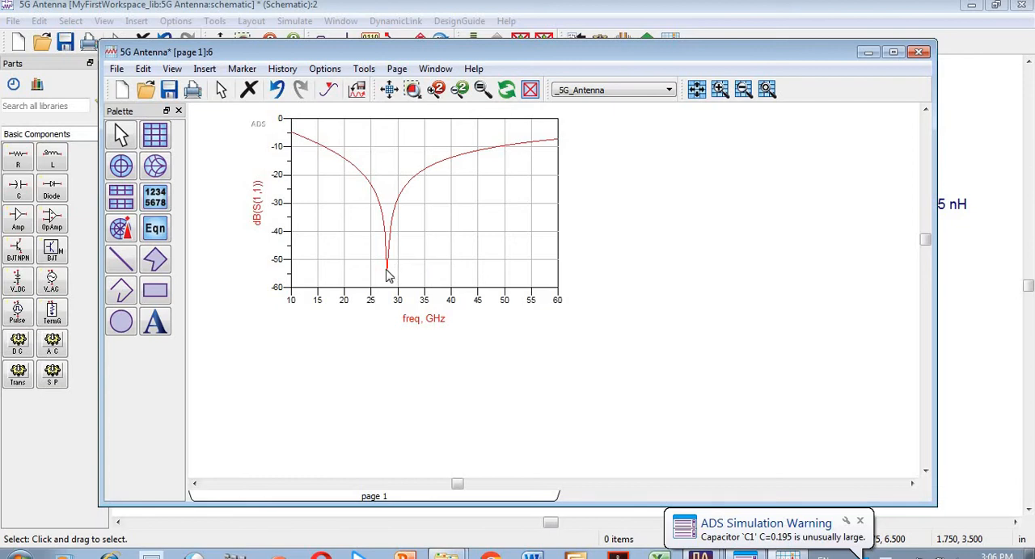
click(155, 135)
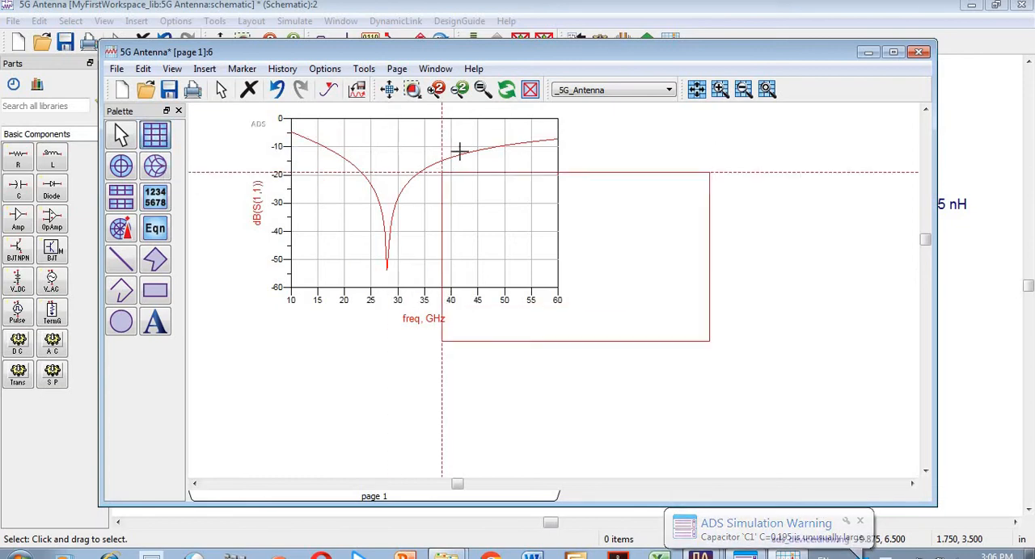
click(589, 121)
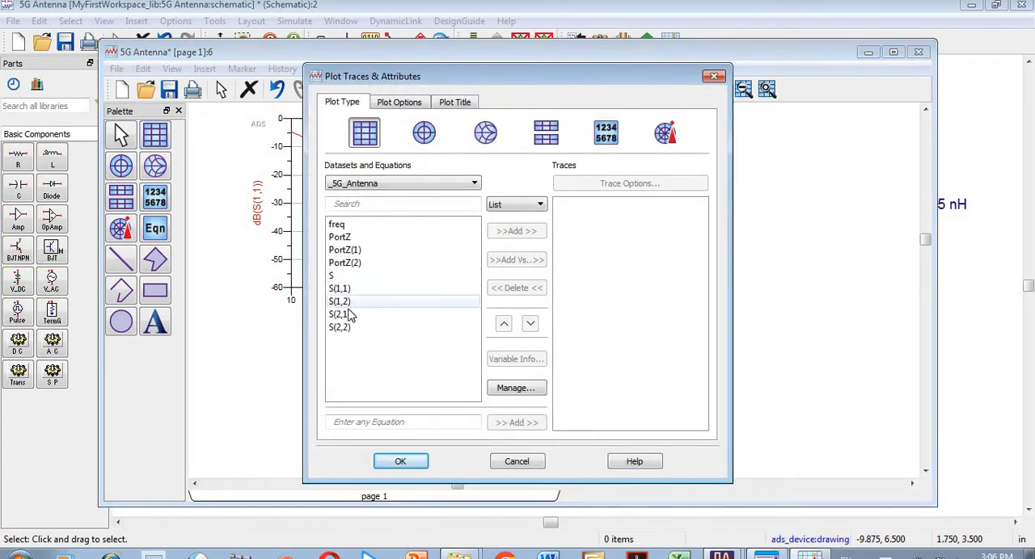
click(345, 301)
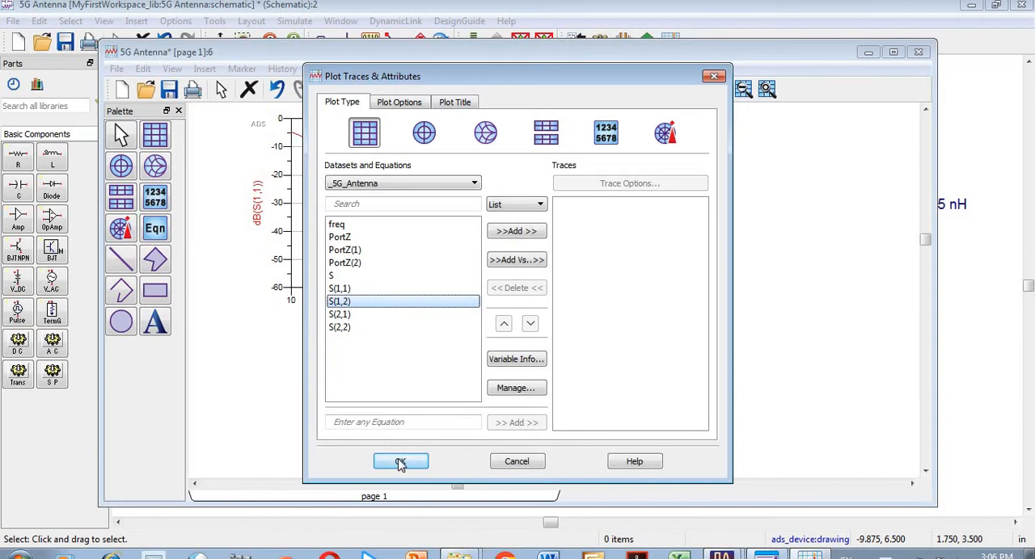
click(400, 462)
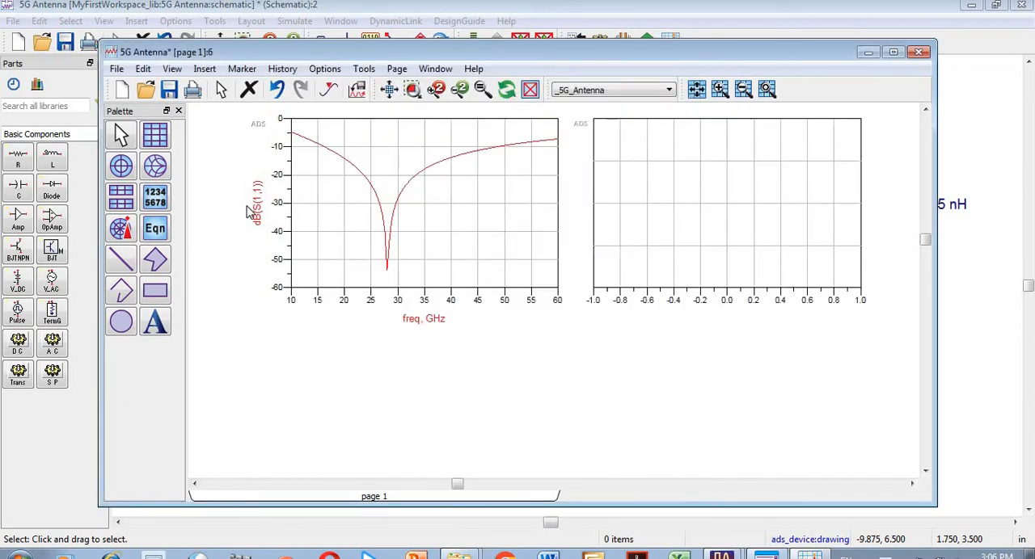
Step: Place a rectangular plot below the dB(S(1,1)) plot and add the S(2,1) trace in dB
click(162, 137)
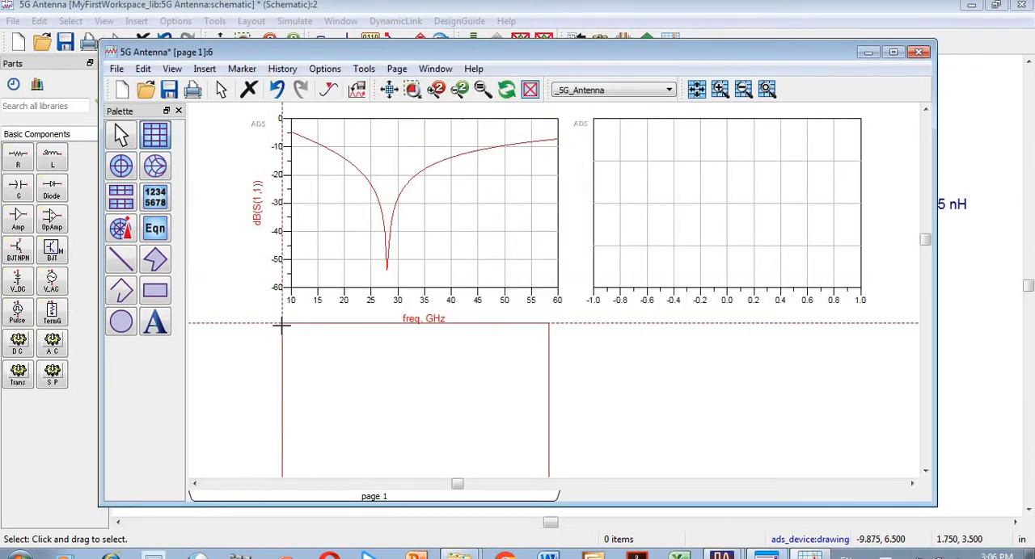
click(282, 325)
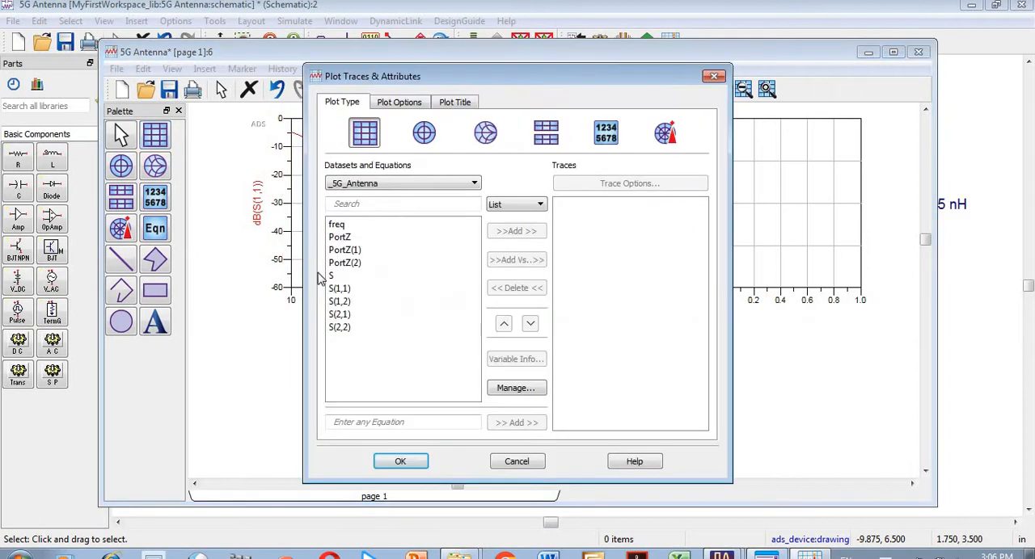
click(341, 316)
click(533, 233)
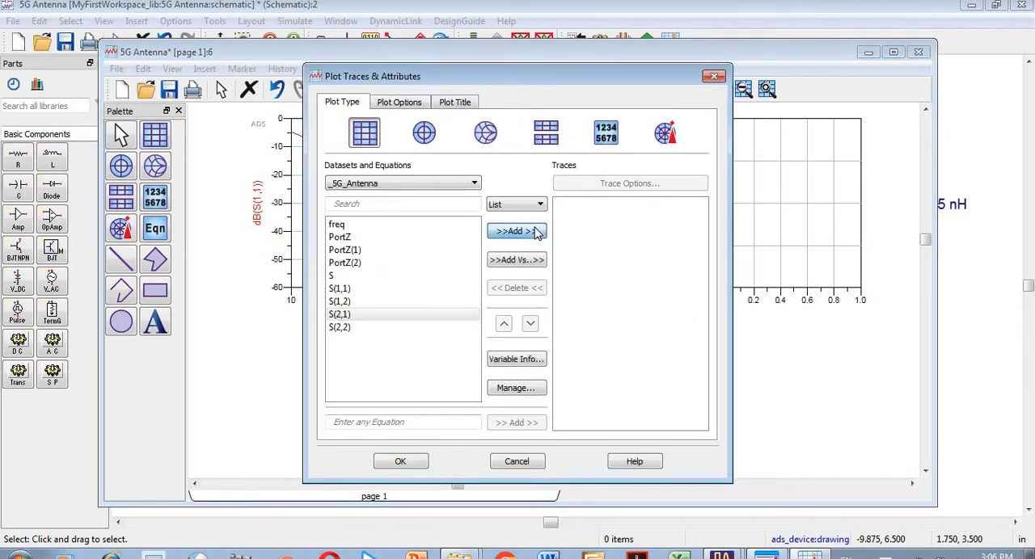
click(480, 376)
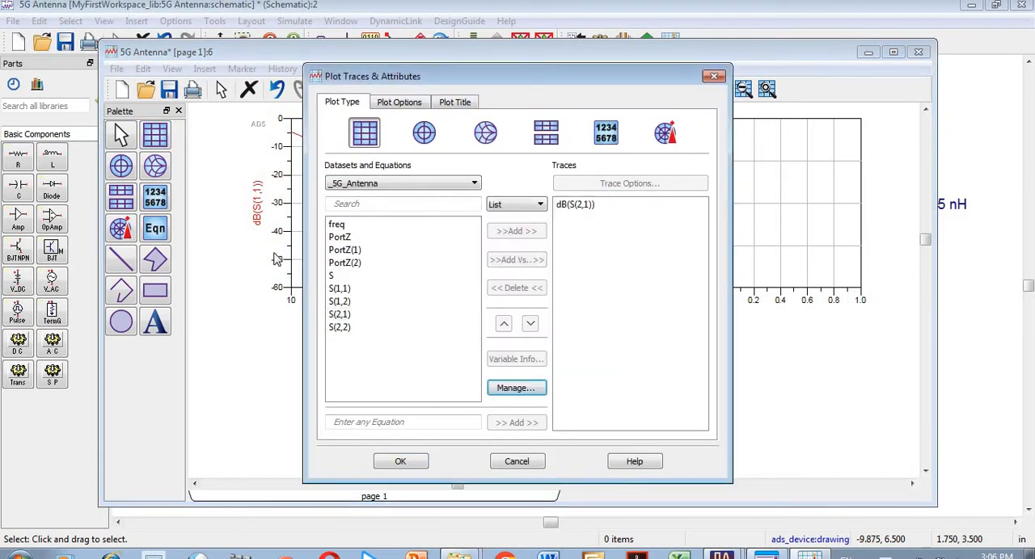
click(402, 461)
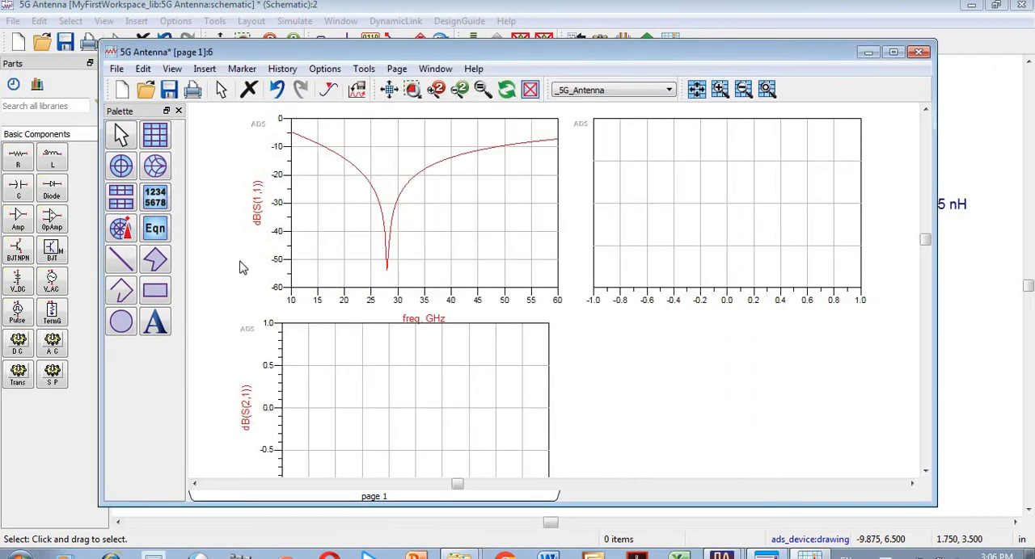
Step: Place a rectangular plot to the right of the dB(S(2,1)) plot and add the S(2,2) trace in dB
click(158, 139)
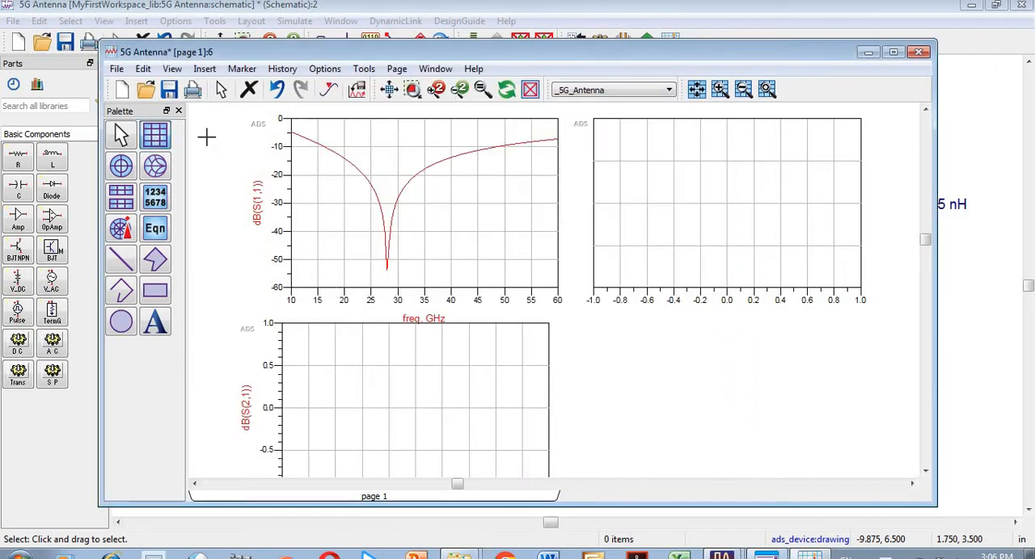
click(591, 344)
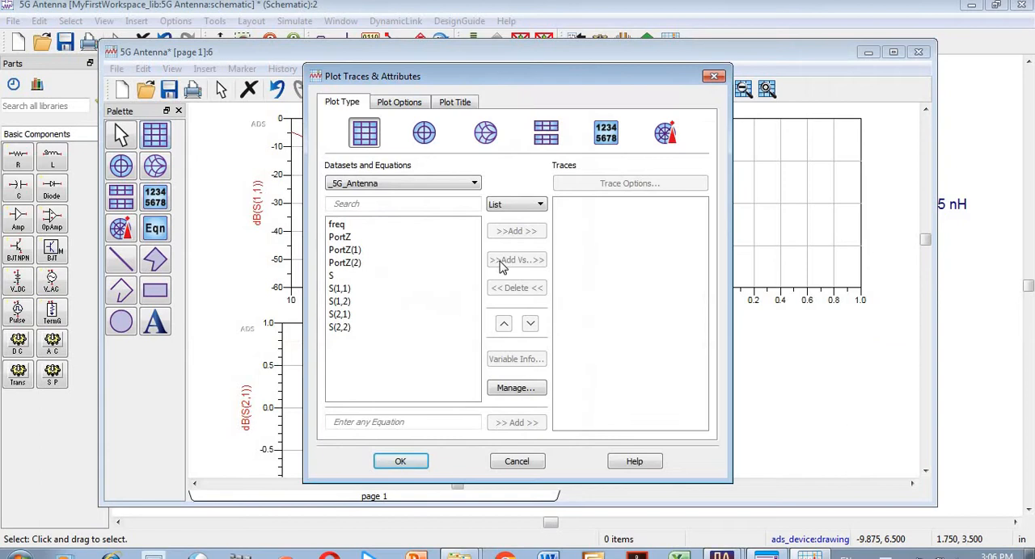
click(343, 328)
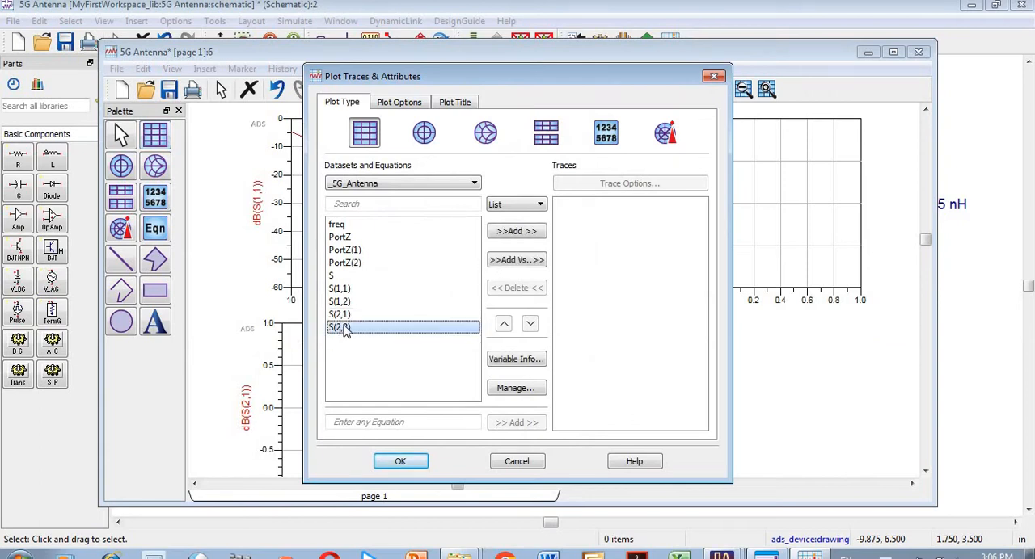
click(524, 235)
click(479, 373)
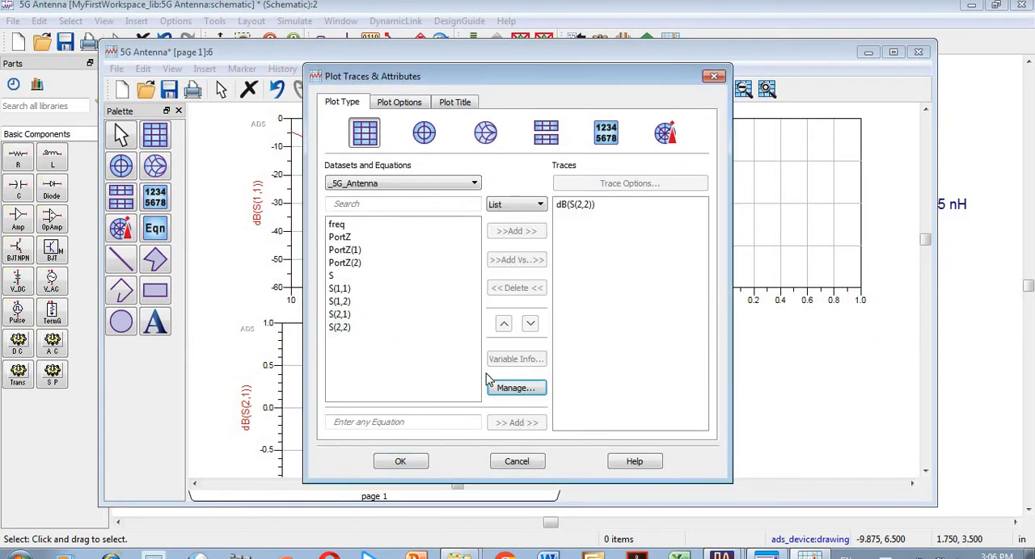
click(409, 464)
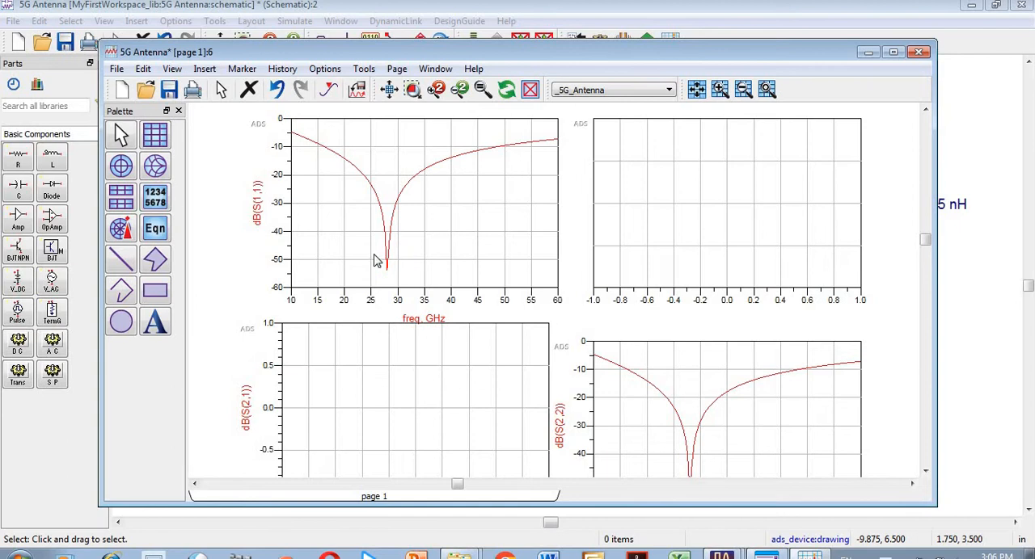
Step: Review the two-antenna schematic against the plotted results and maximize the results window
click(732, 554)
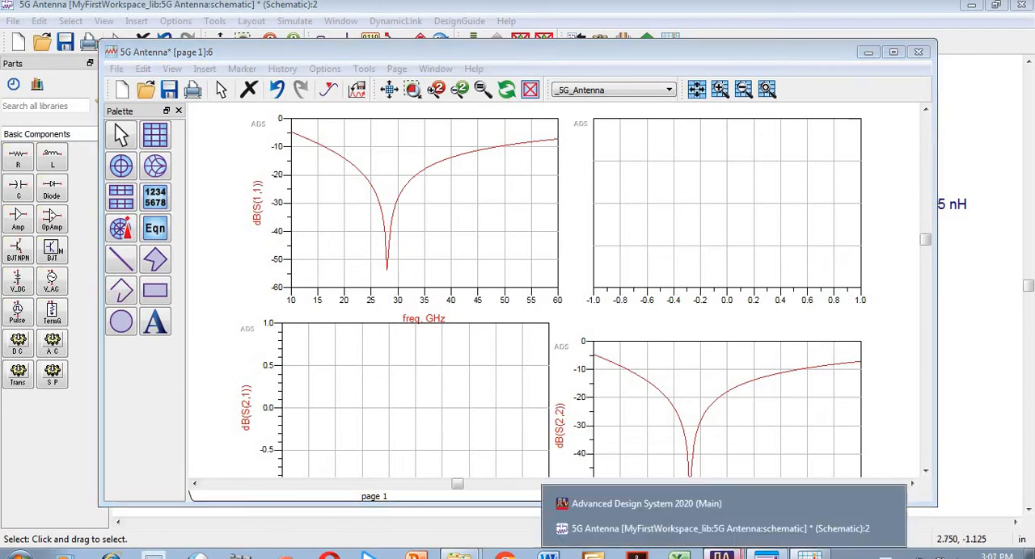
click(699, 529)
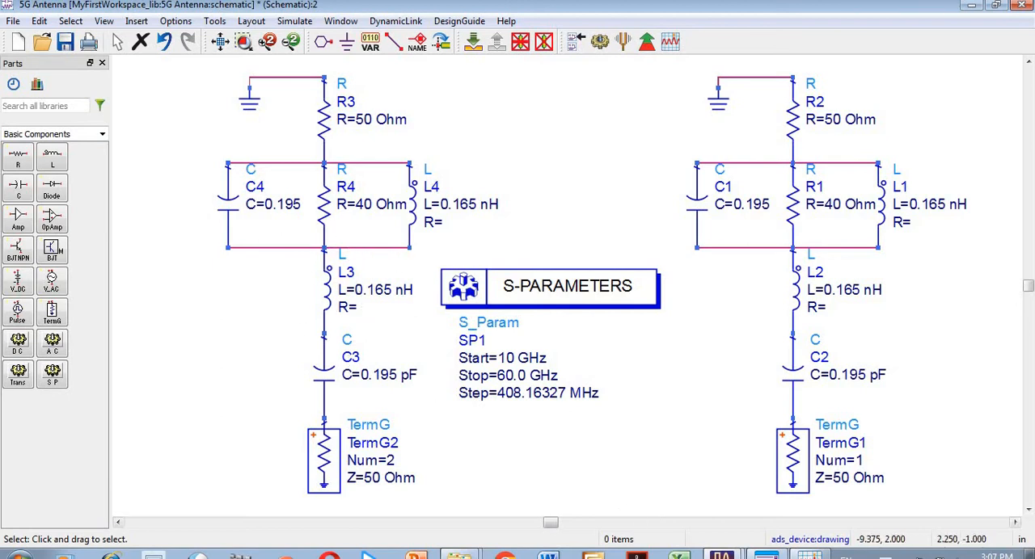
click(809, 556)
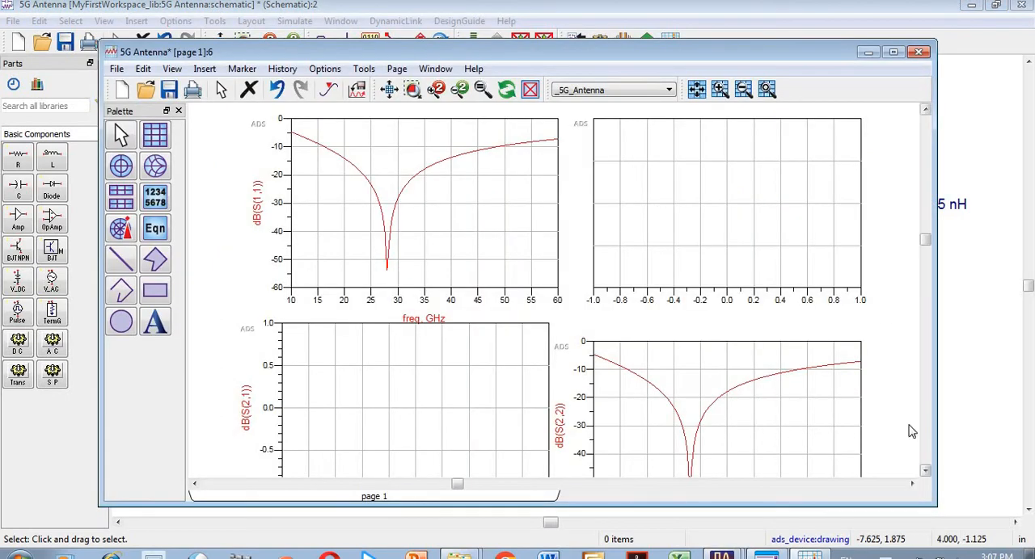
click(893, 52)
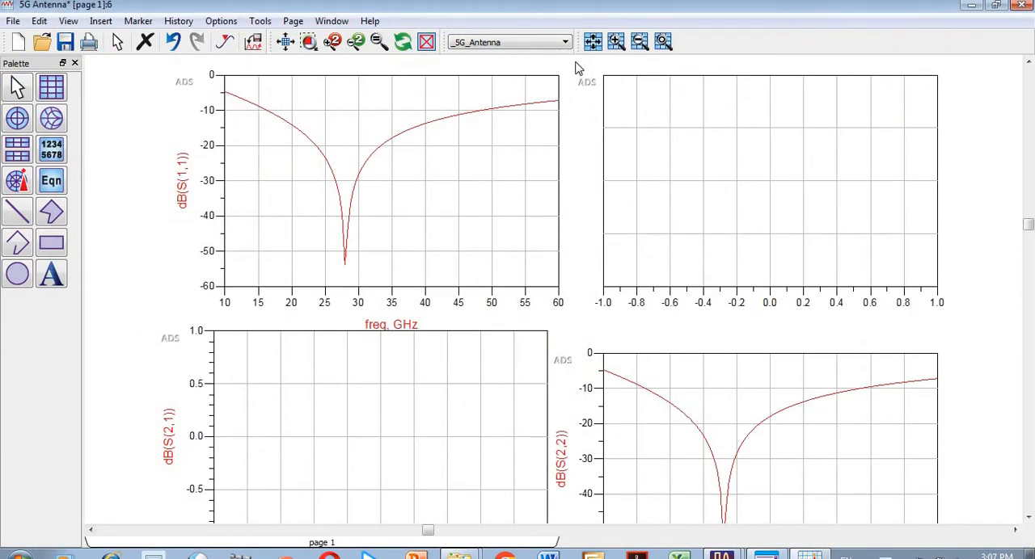
Step: Fit all four plots in the results view and open the trace settings of the empty plot beside dB(S(1,1))
click(594, 44)
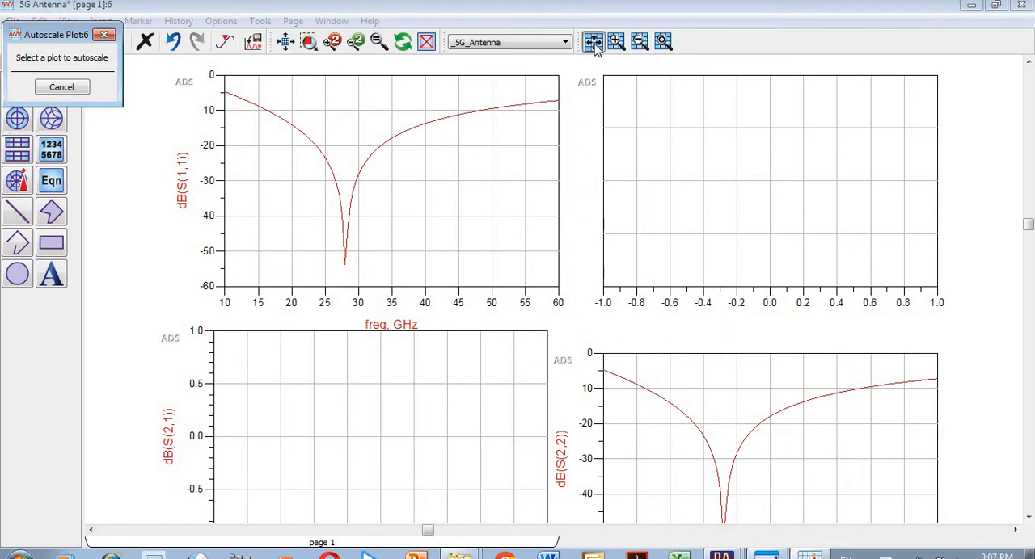
click(105, 34)
click(285, 46)
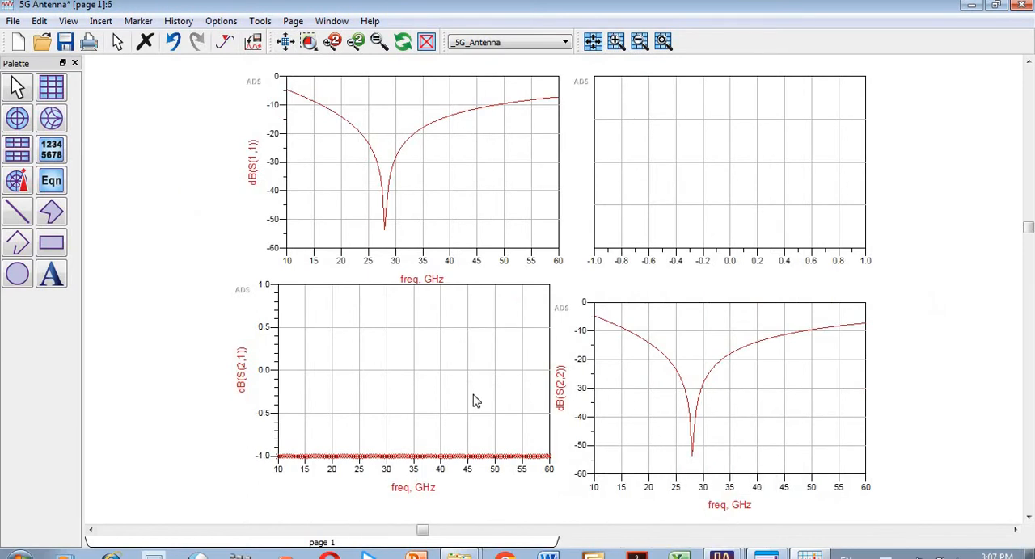
click(660, 212)
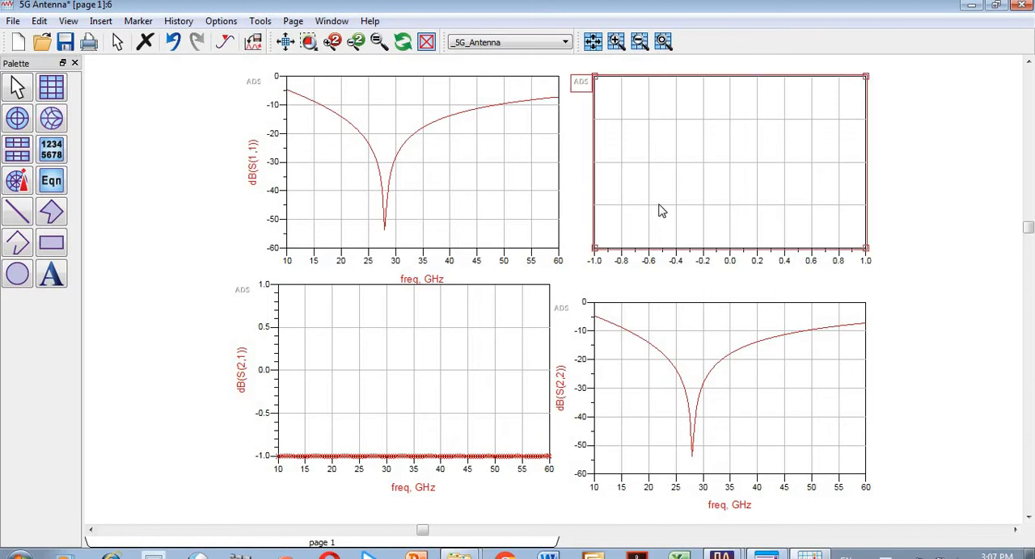
double_click(660, 211)
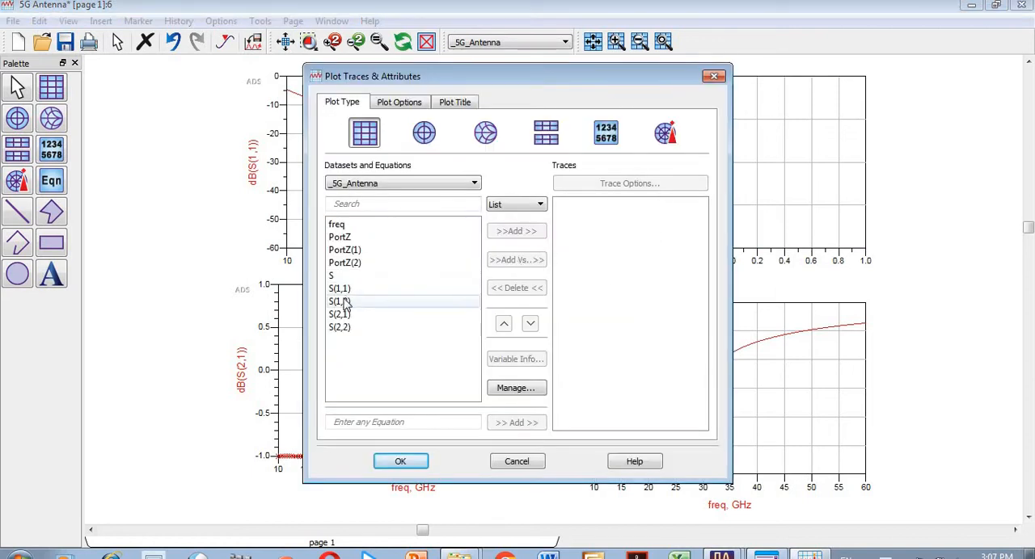
Step: Try adding S(1,2) in dB versus freq to the empty plot, and delete that trace
click(346, 302)
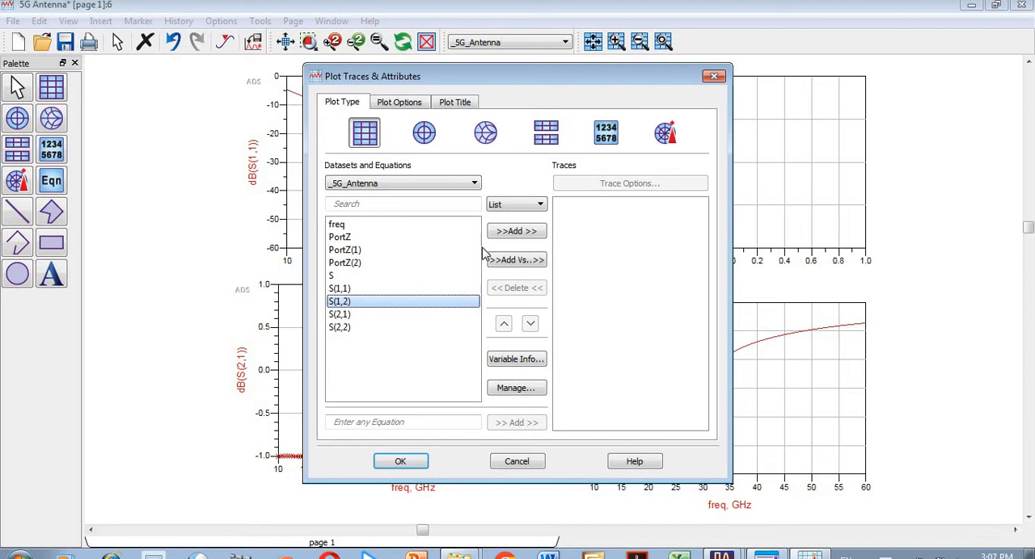
click(518, 267)
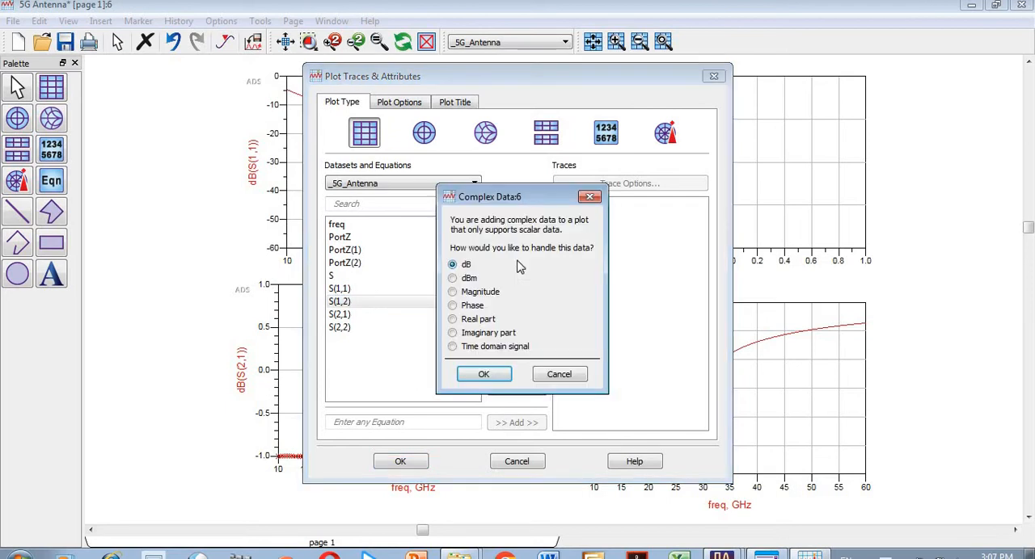
click(488, 378)
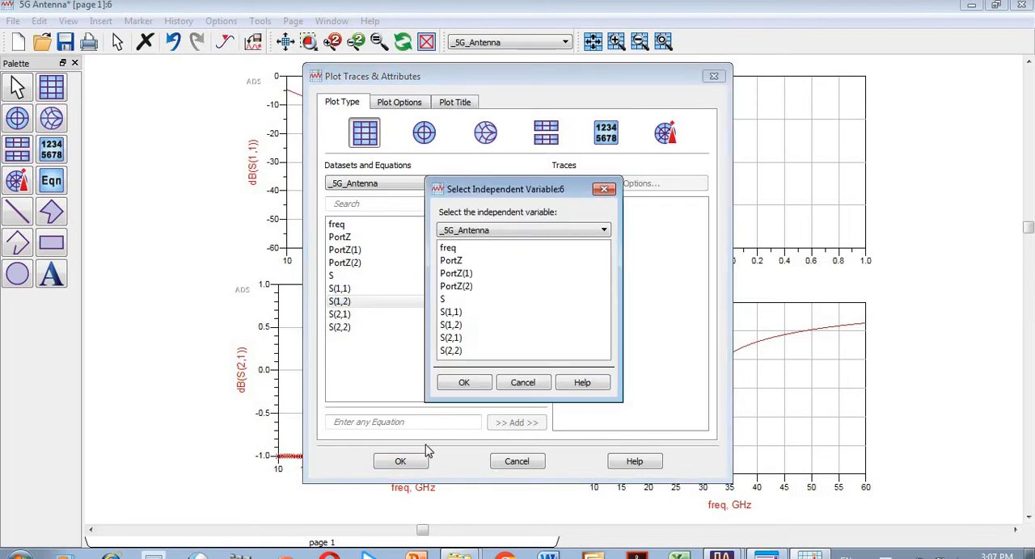
click(469, 385)
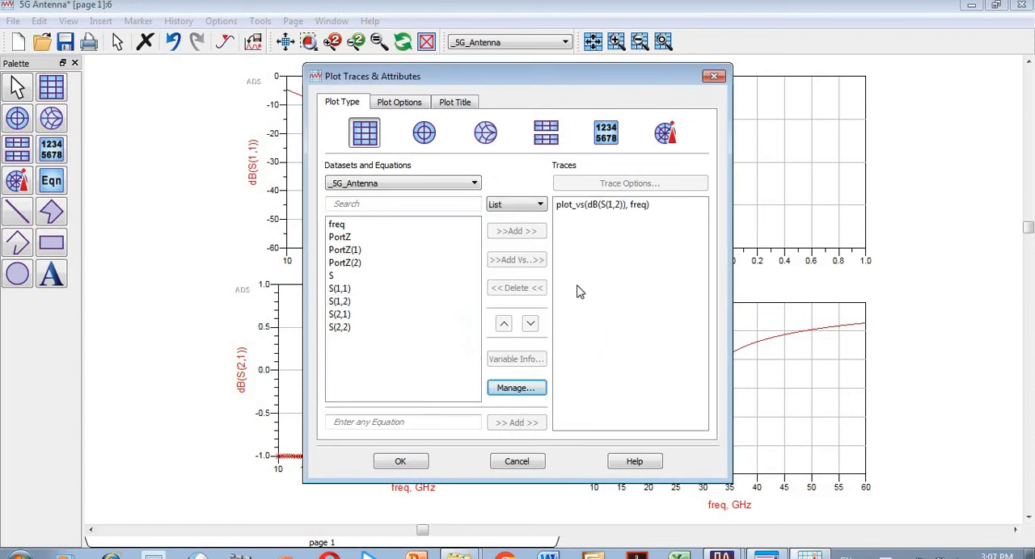
click(626, 207)
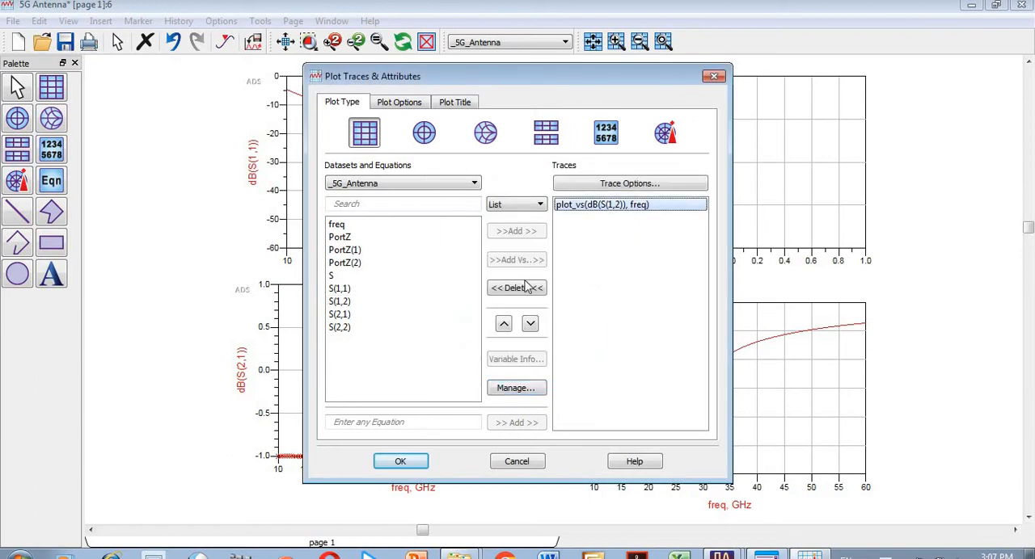
click(522, 291)
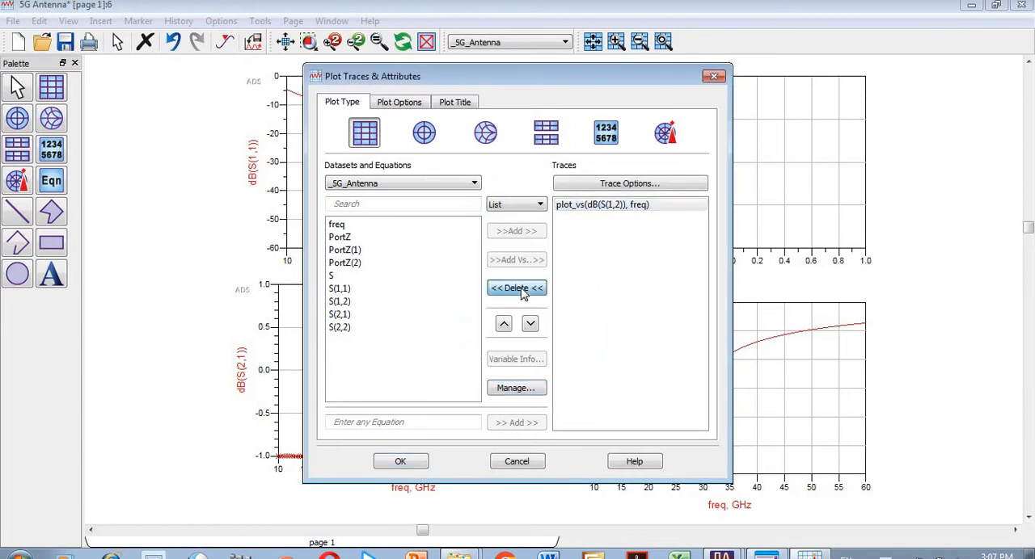
Step: Add the S(1,2) trace in dB to the empty plot and apply the plot settings
click(370, 303)
click(525, 232)
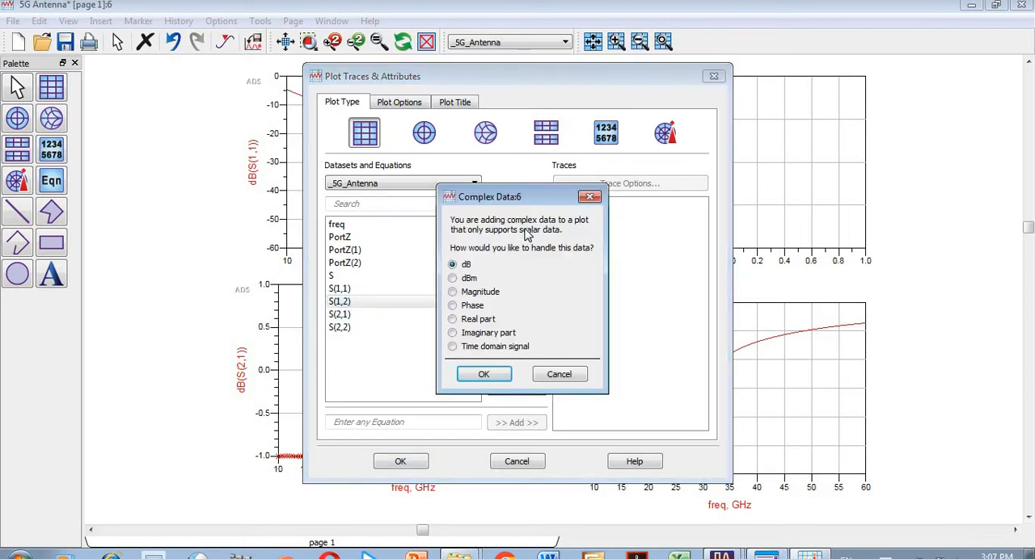
click(484, 374)
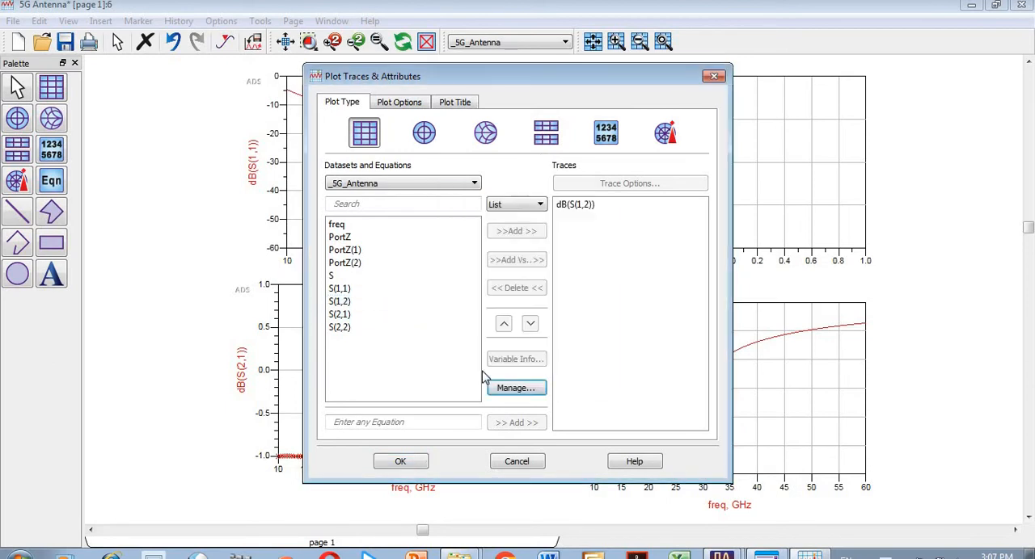
click(401, 463)
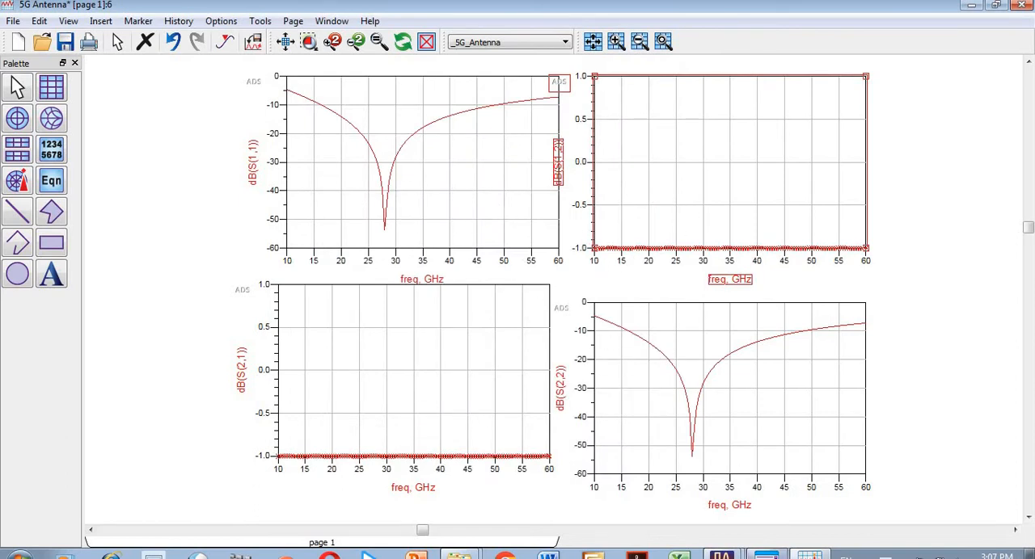
Step: Review the two-antenna schematic and return to the S-parameter results
mouse_move(722, 555)
click(727, 528)
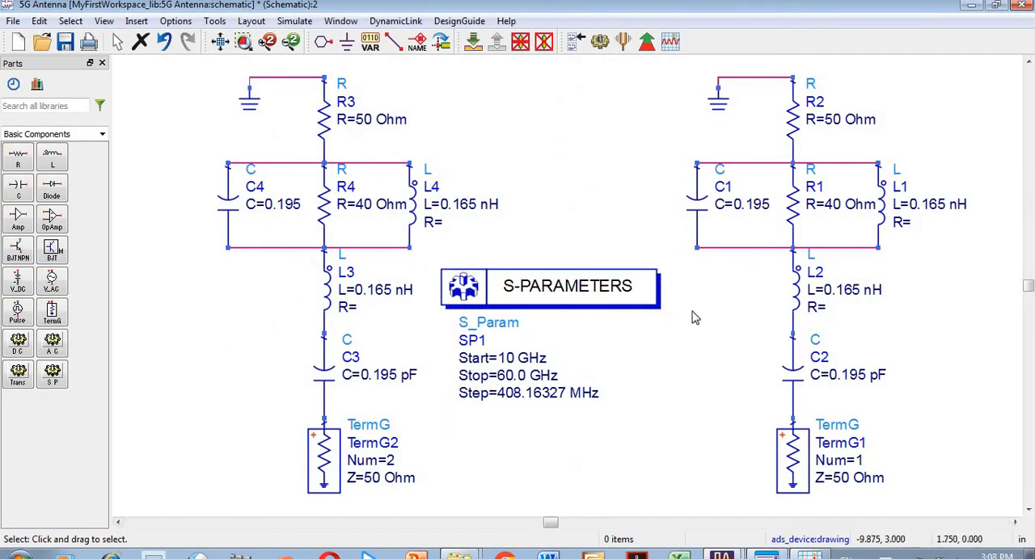
mouse_move(728, 554)
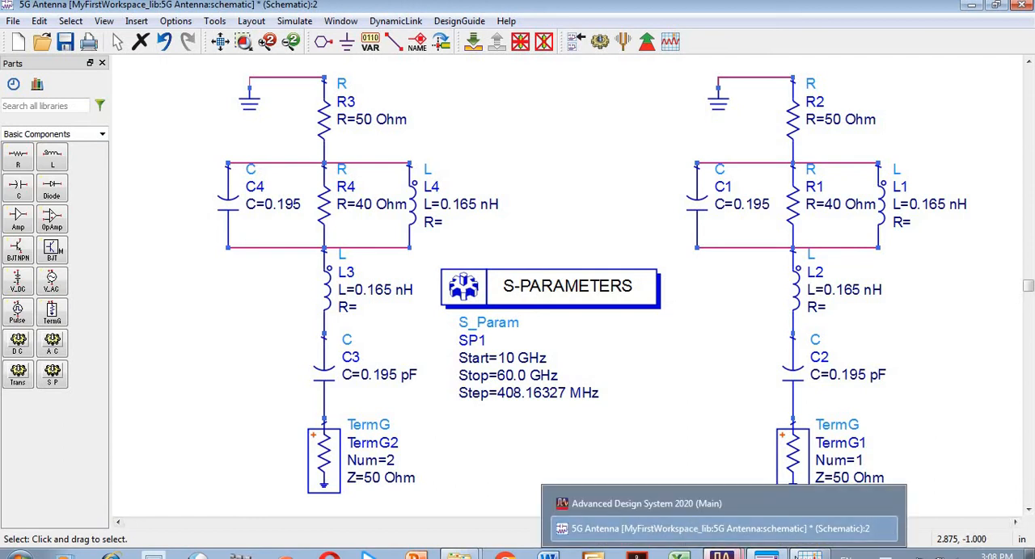
click(809, 555)
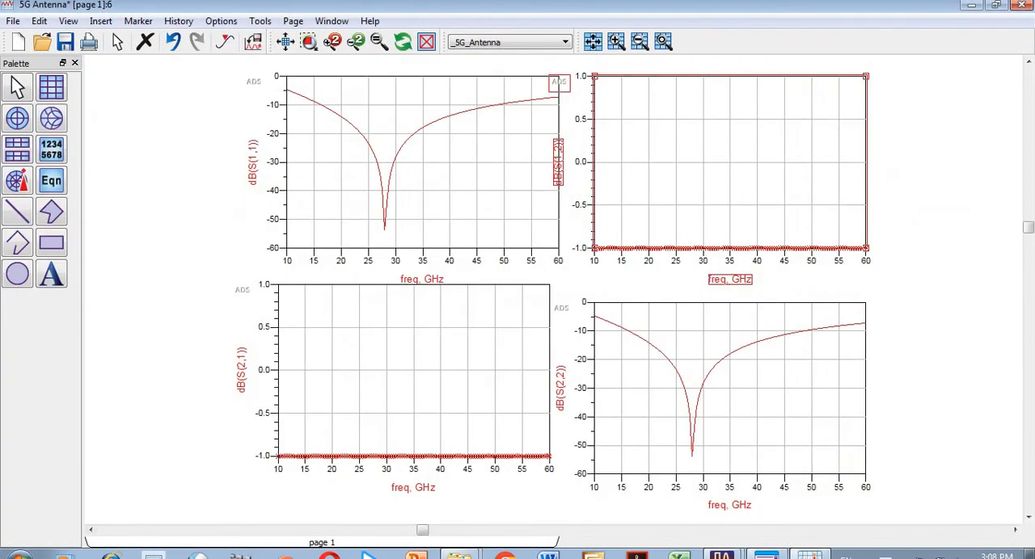
Step: Open the tab-delimited ASCII export for the dB(S(1,1)) plot and cancel it without saving
click(473, 186)
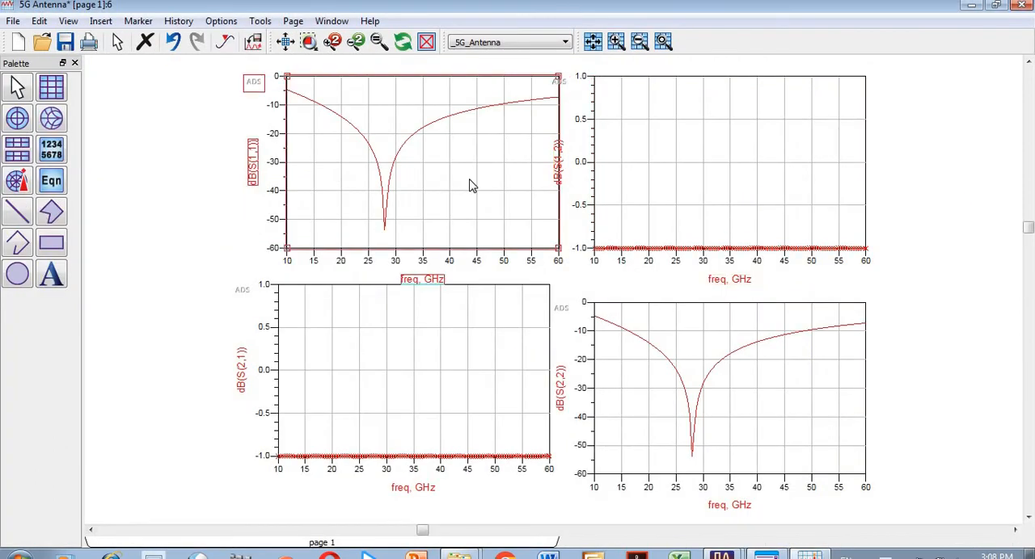
click(13, 22)
mouse_move(69, 252)
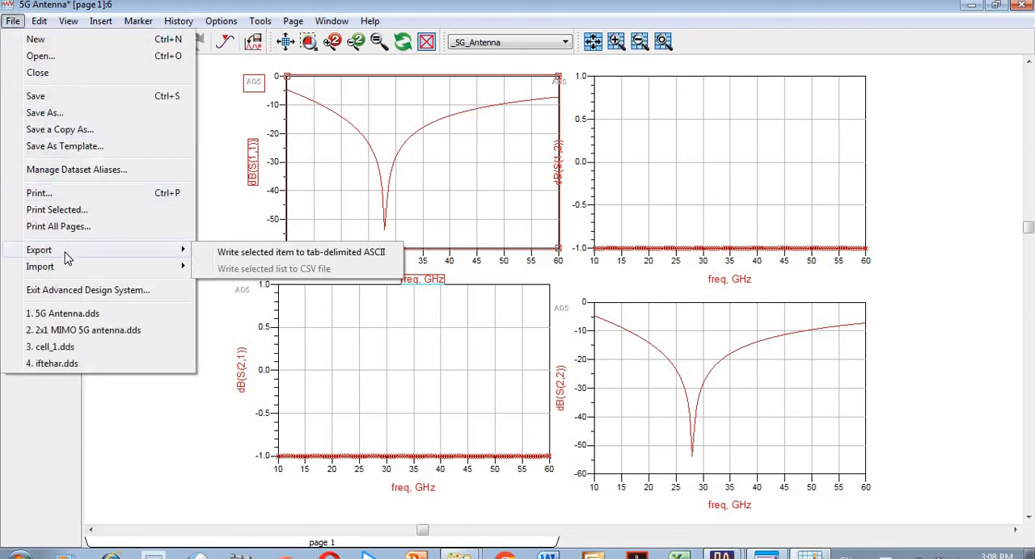
click(243, 254)
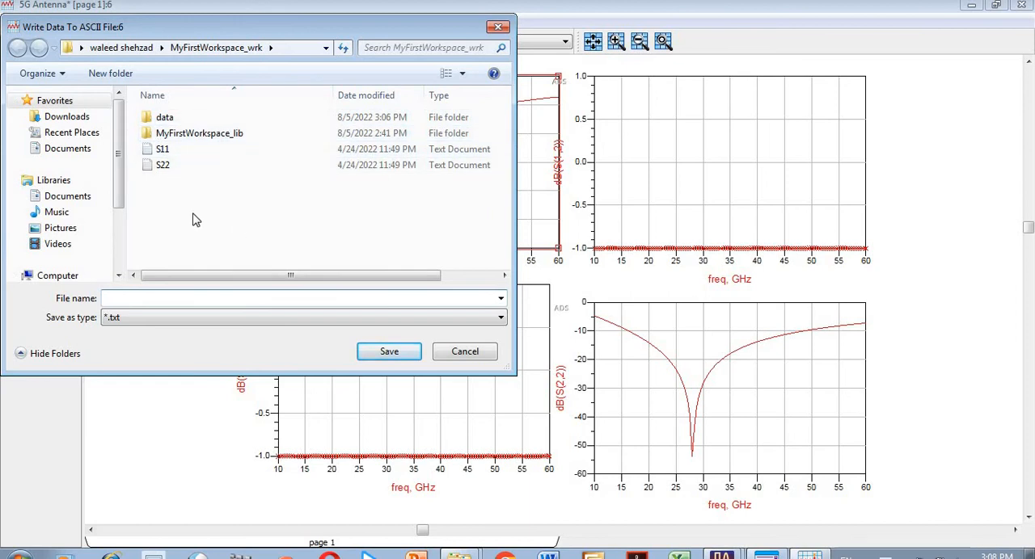
click(482, 358)
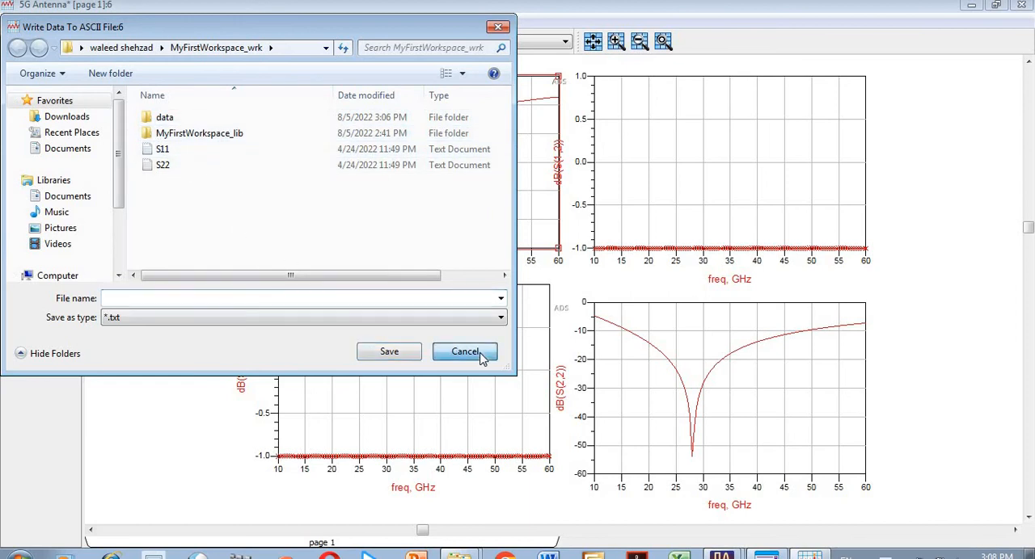
Step: Start a tab-delimited ASCII export of the dB(S(2,2)) plot with file name S22 and cancel it
click(670, 403)
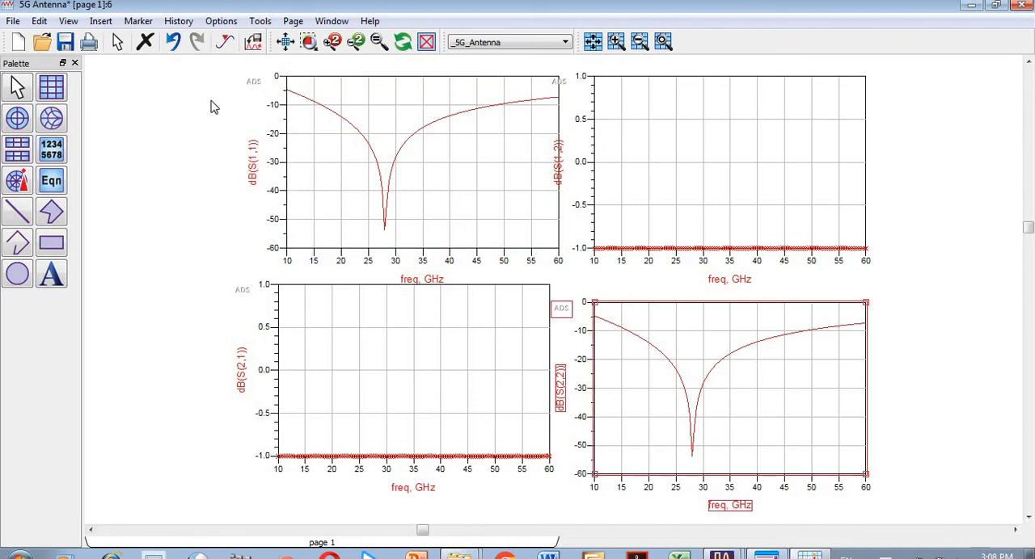
click(12, 22)
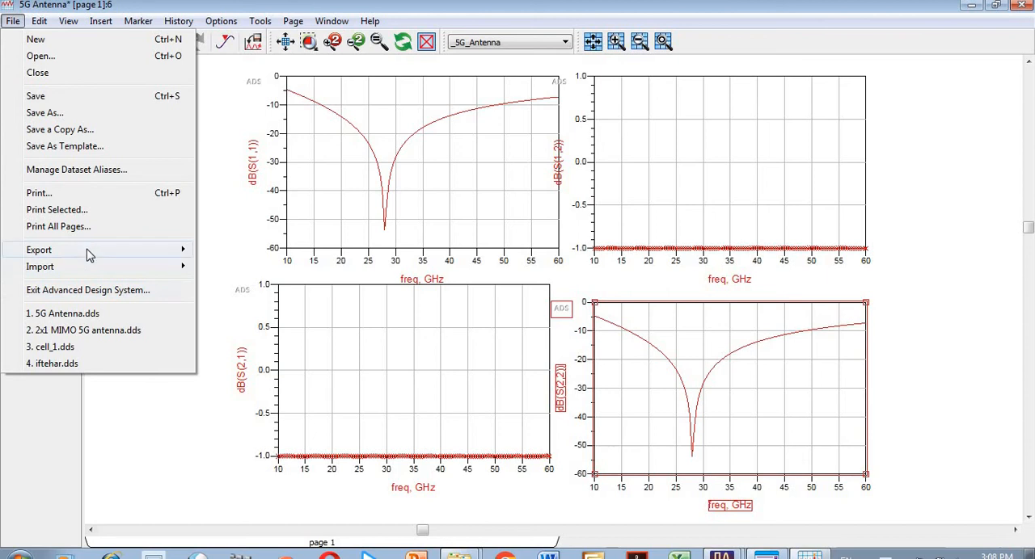
mouse_move(89, 255)
click(259, 252)
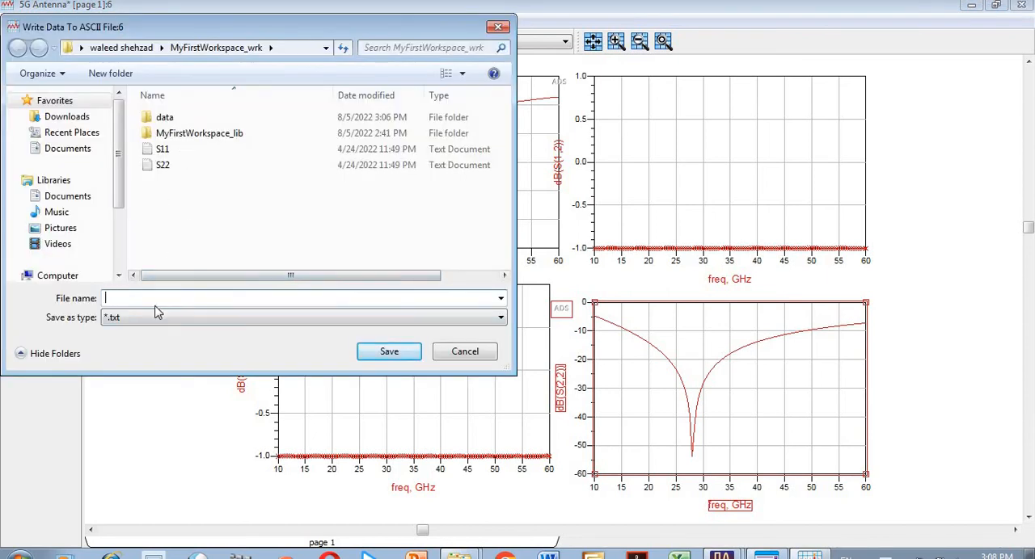
text(S22)
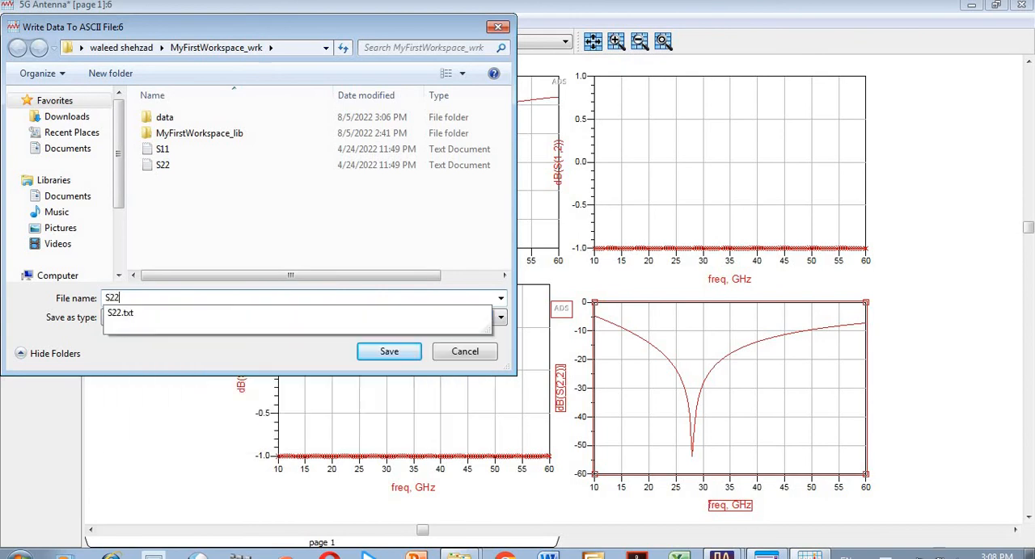
click(481, 352)
click(703, 174)
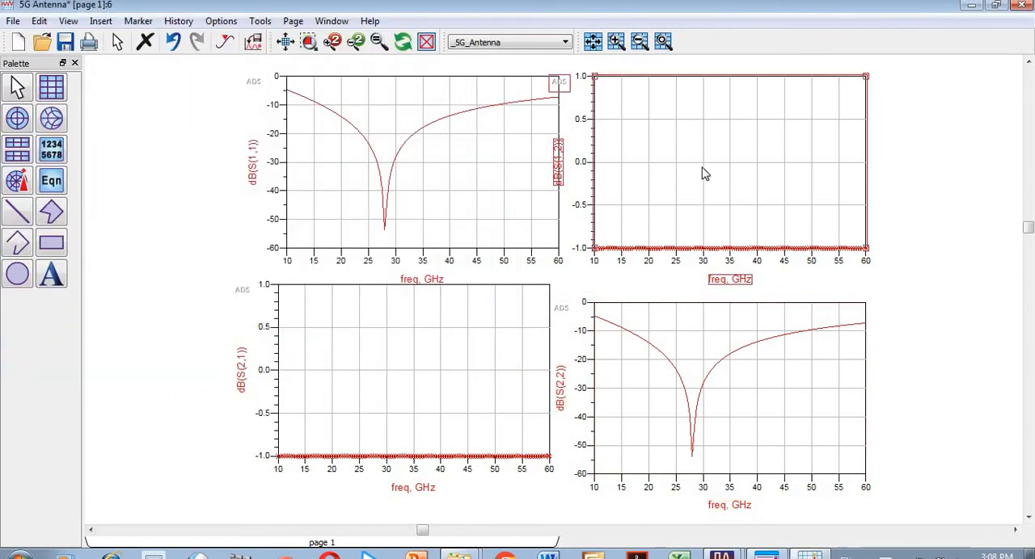
click(429, 373)
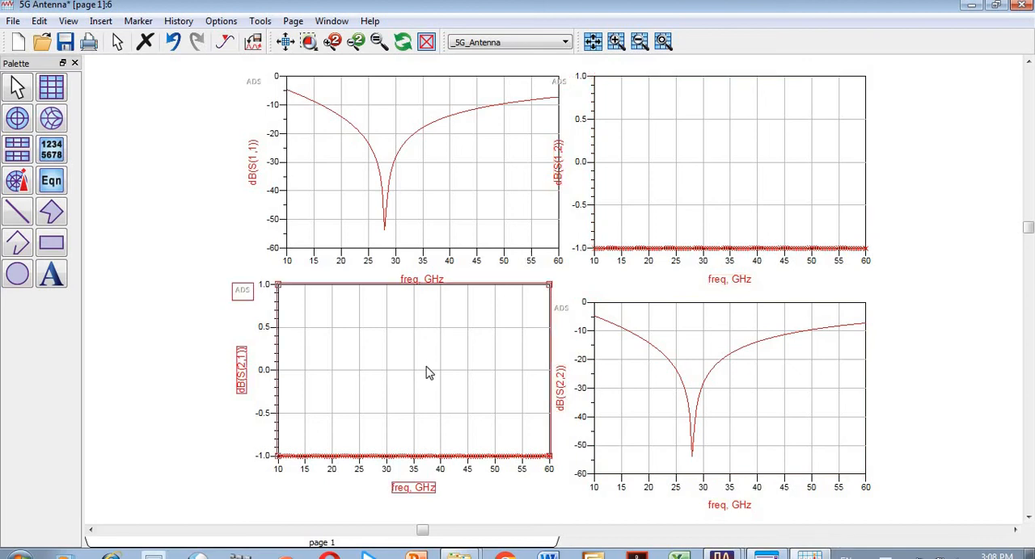
click(376, 185)
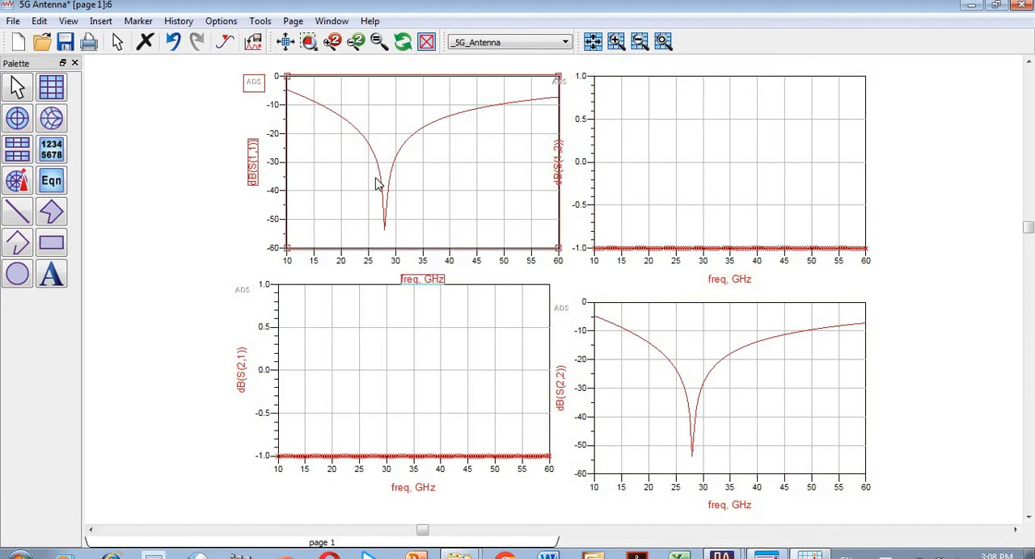
click(669, 384)
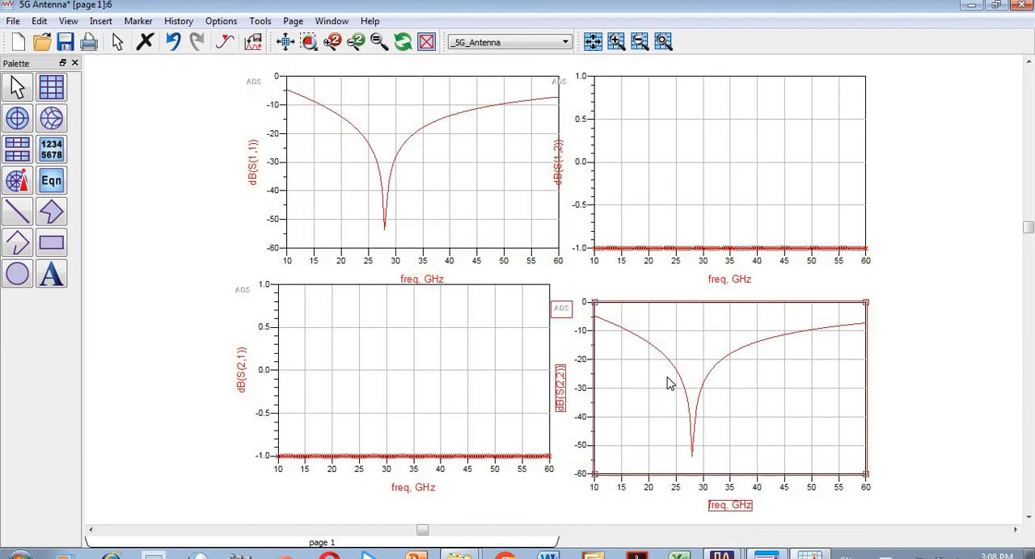
click(495, 357)
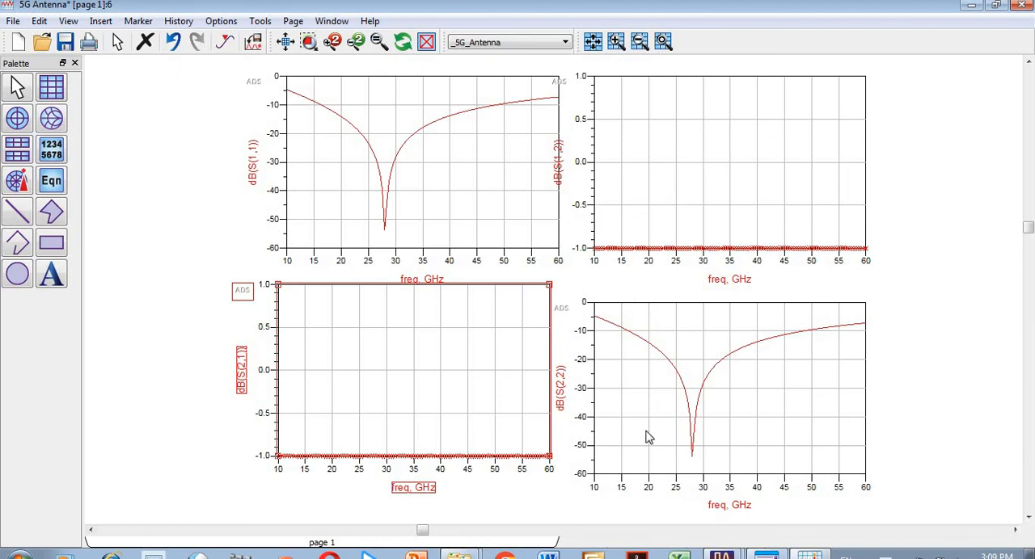
mouse_move(735, 555)
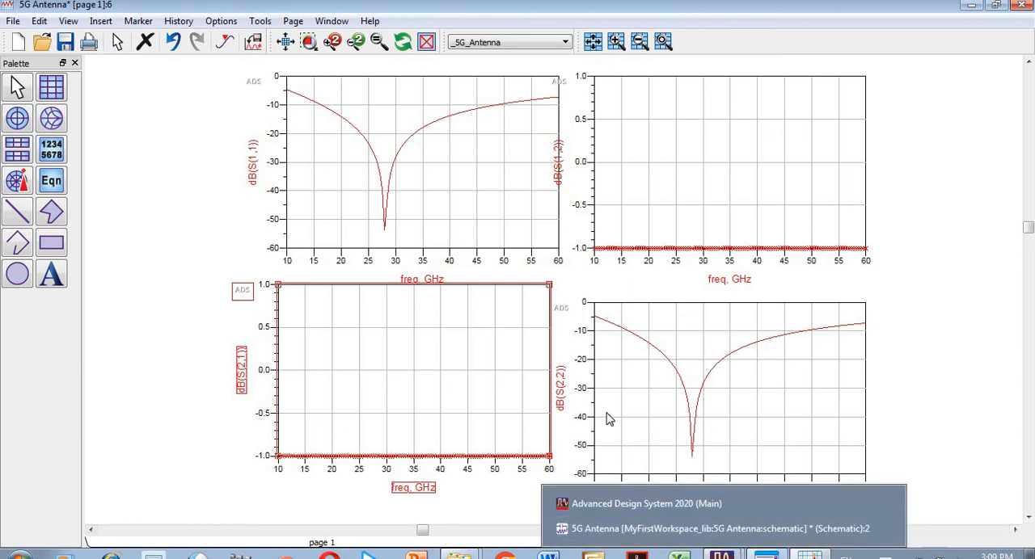
click(883, 553)
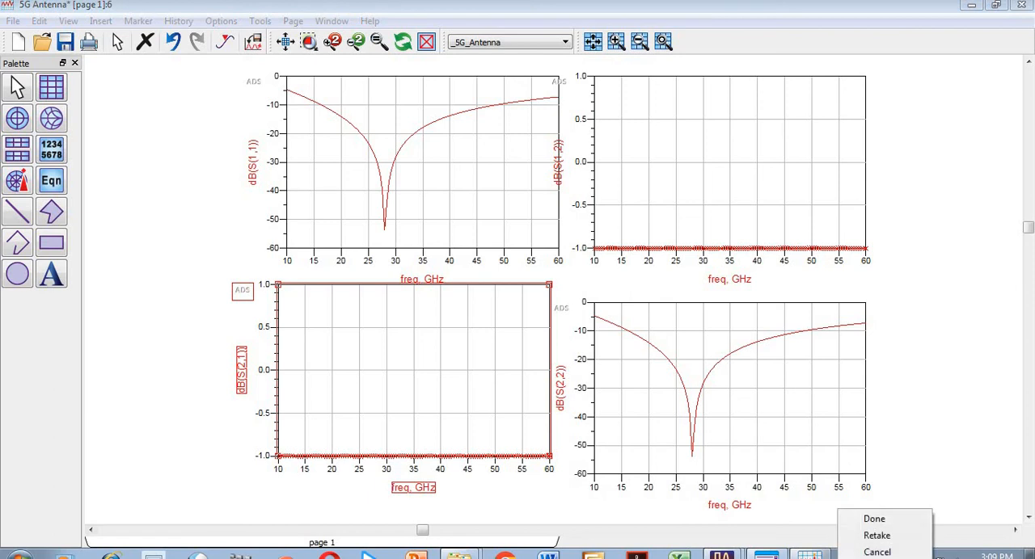